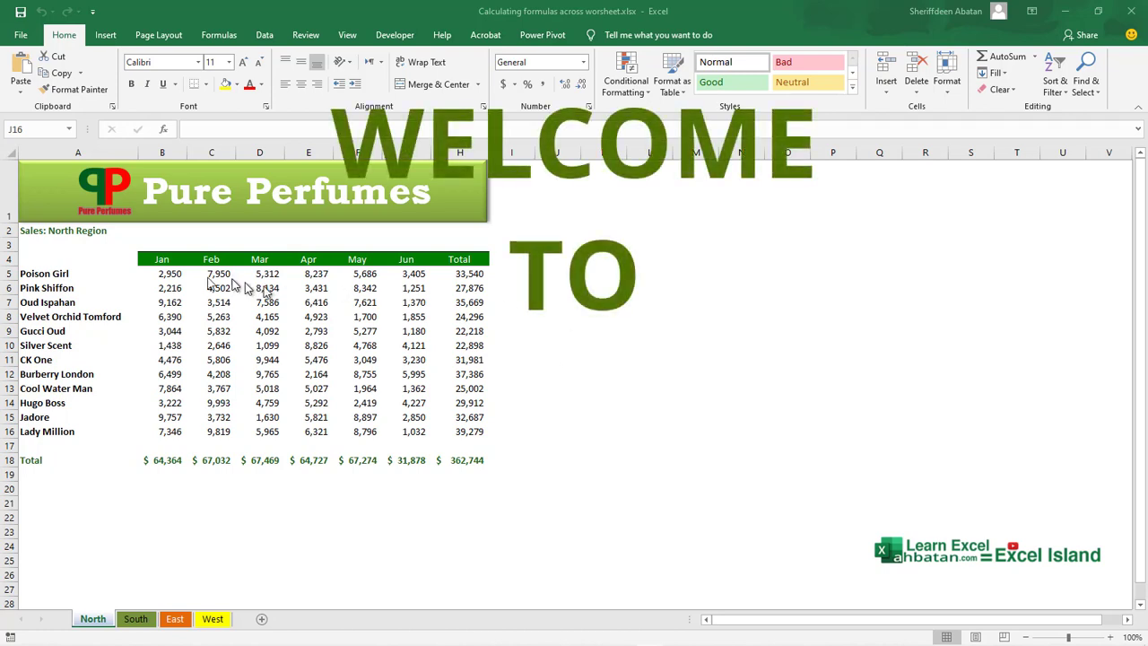
# Examine the month headings, totals and the January SUM formula on the North sheet, and review the South, East and West sheets' layout
pyautogui.click(175, 260)
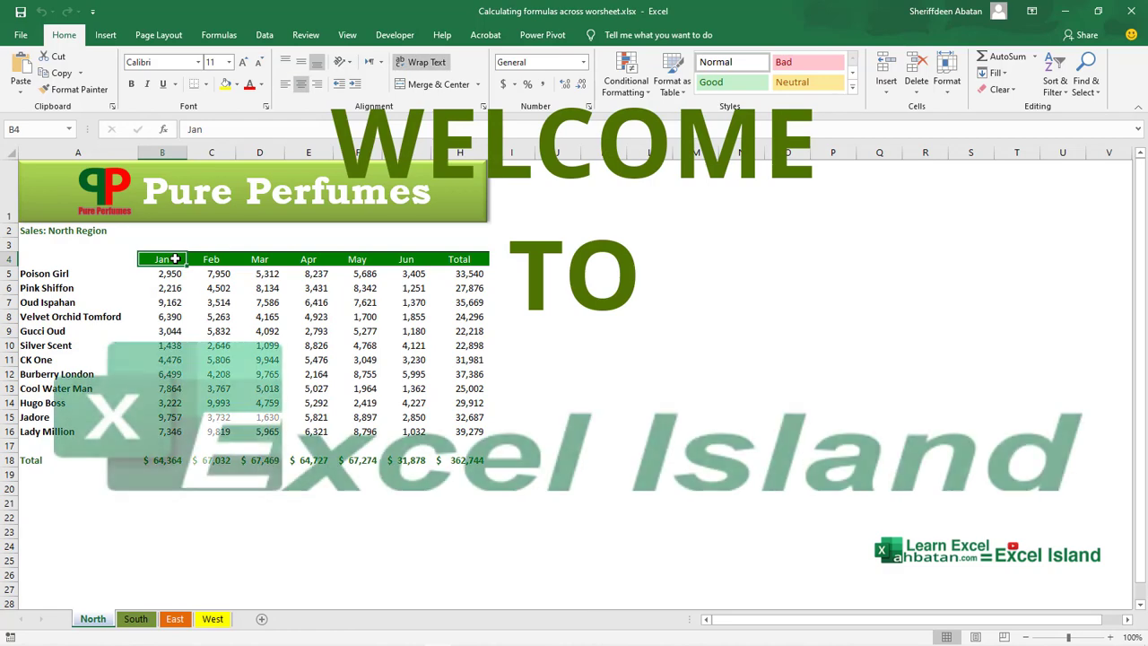
pyautogui.click(461, 260)
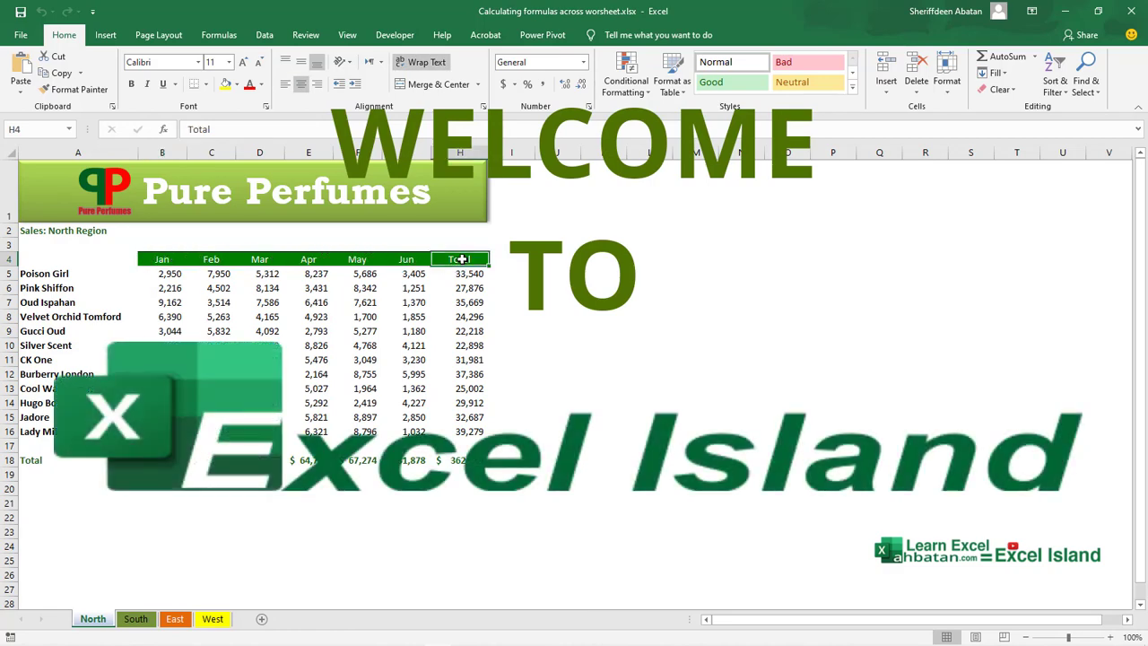
pyautogui.click(162, 460)
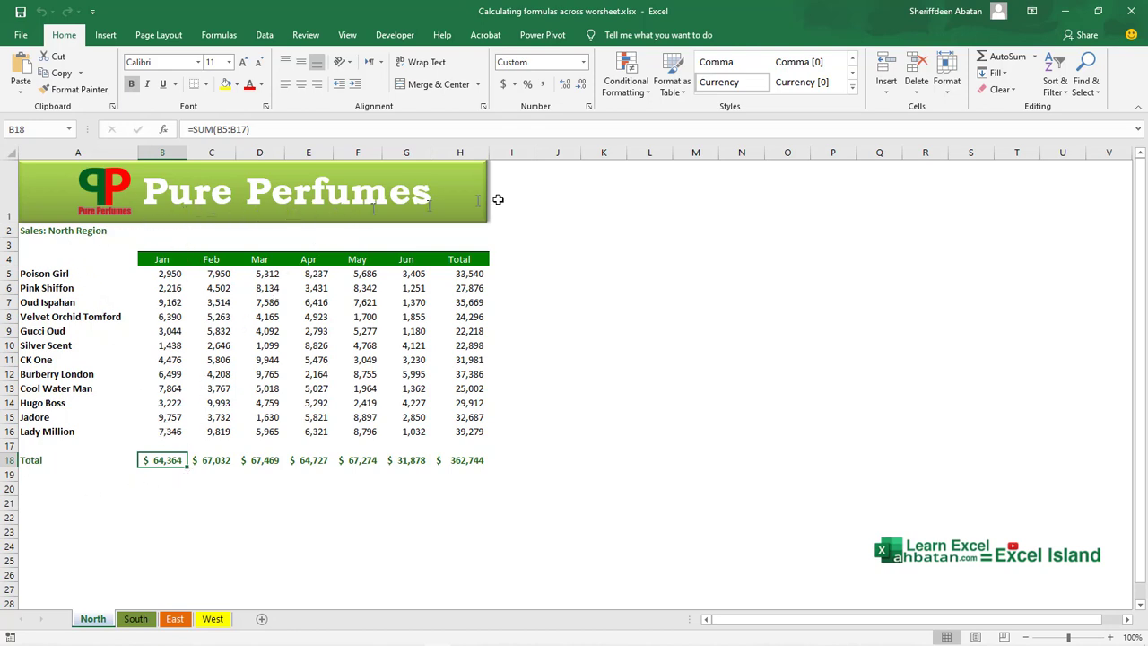
pyautogui.click(136, 619)
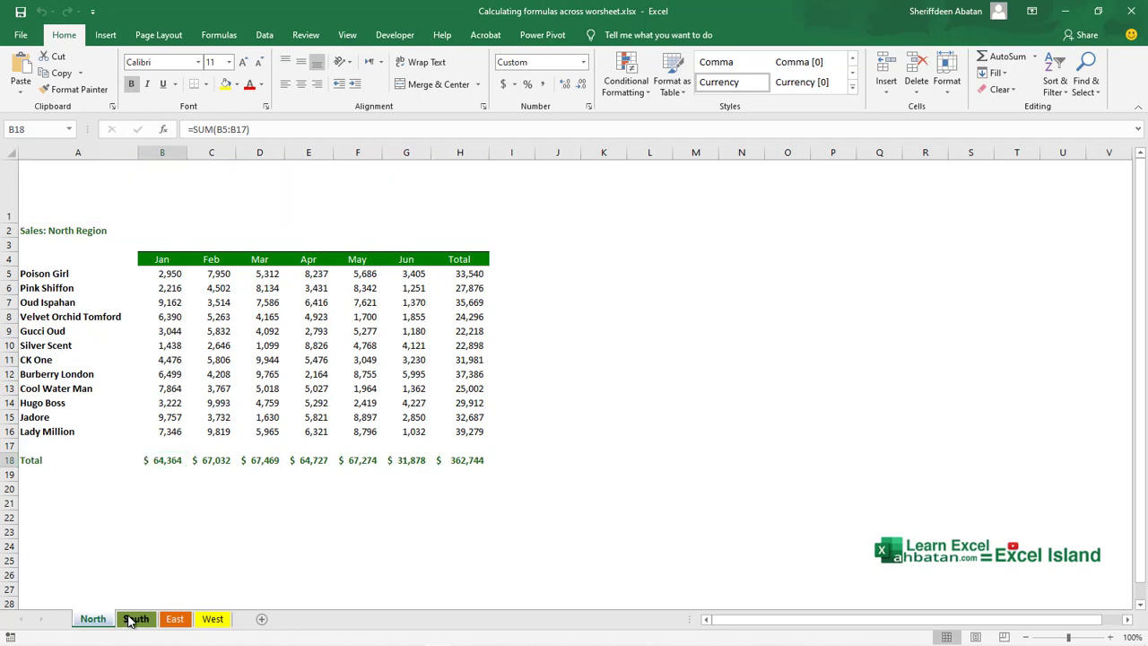
pyautogui.click(175, 619)
pyautogui.click(212, 619)
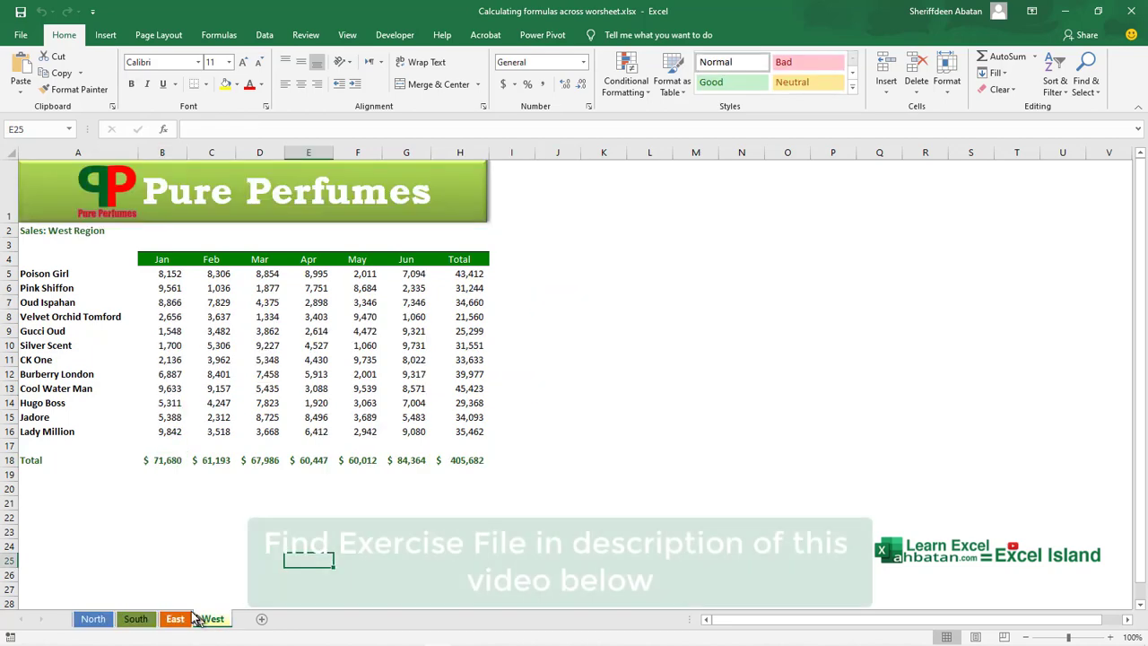
pyautogui.click(93, 619)
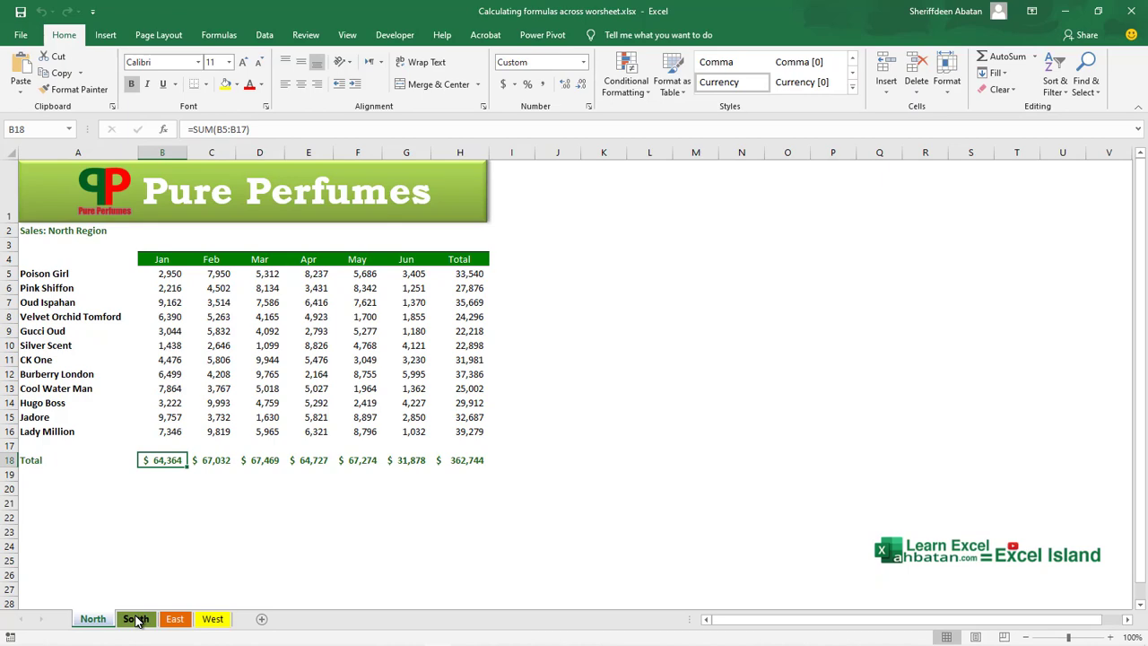
pyautogui.click(136, 619)
pyautogui.click(173, 619)
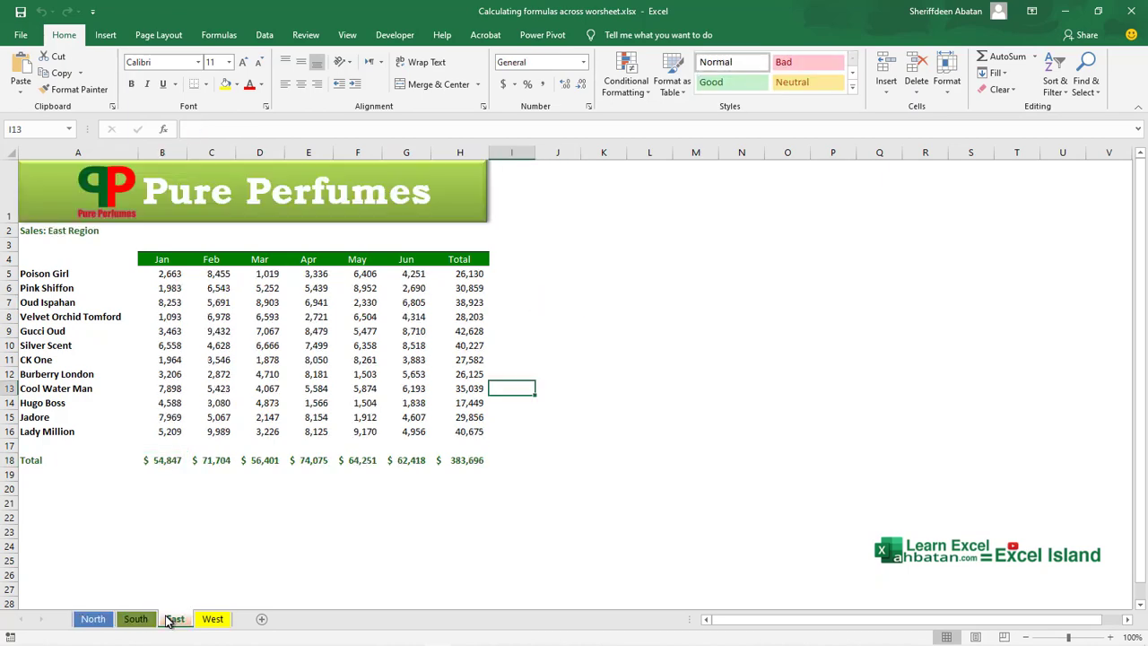
# Duplicate the West worksheet, placing the copy directly after the original at the end of the workbook
pyautogui.click(202, 621)
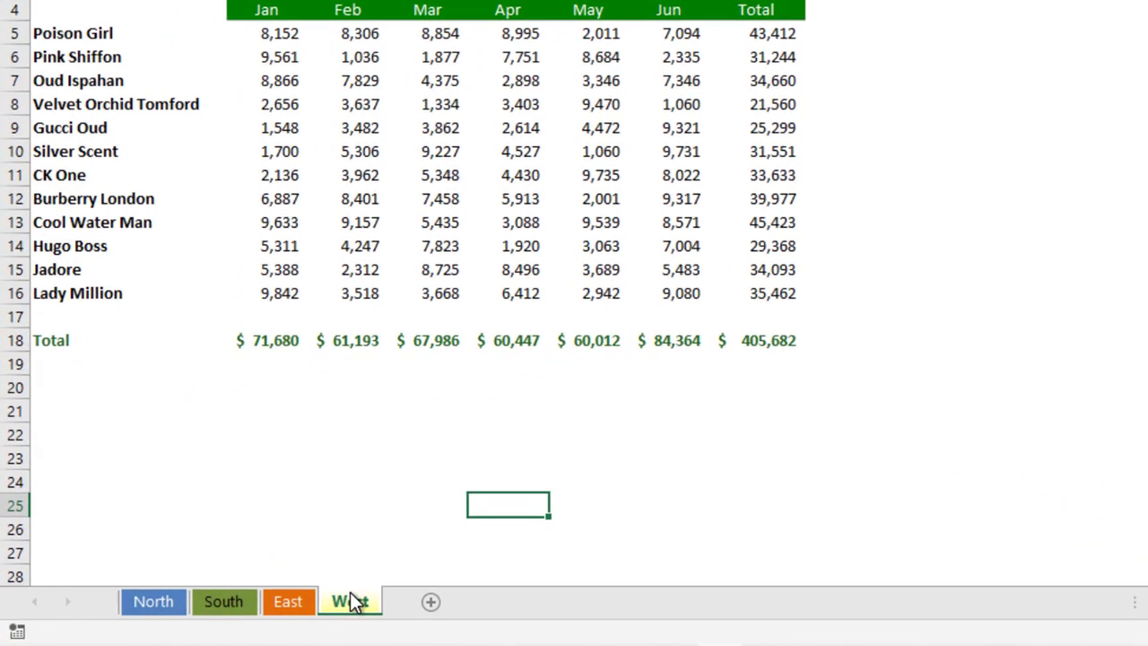
pyautogui.moveTo(351, 596)
pyautogui.mouseDown()
pyautogui.moveTo(379, 579)
pyautogui.moveTo(440, 586)
pyautogui.mouseUp()
pyautogui.press('ctrl')
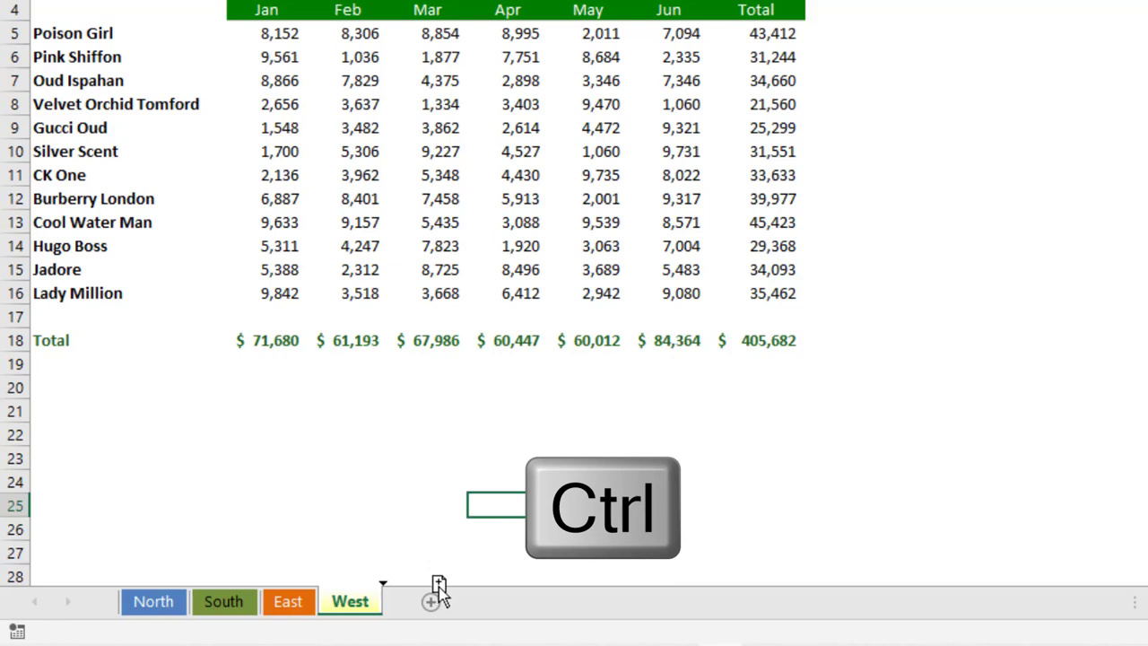
pyautogui.moveTo(440, 587); pyautogui.dragTo(439, 588)
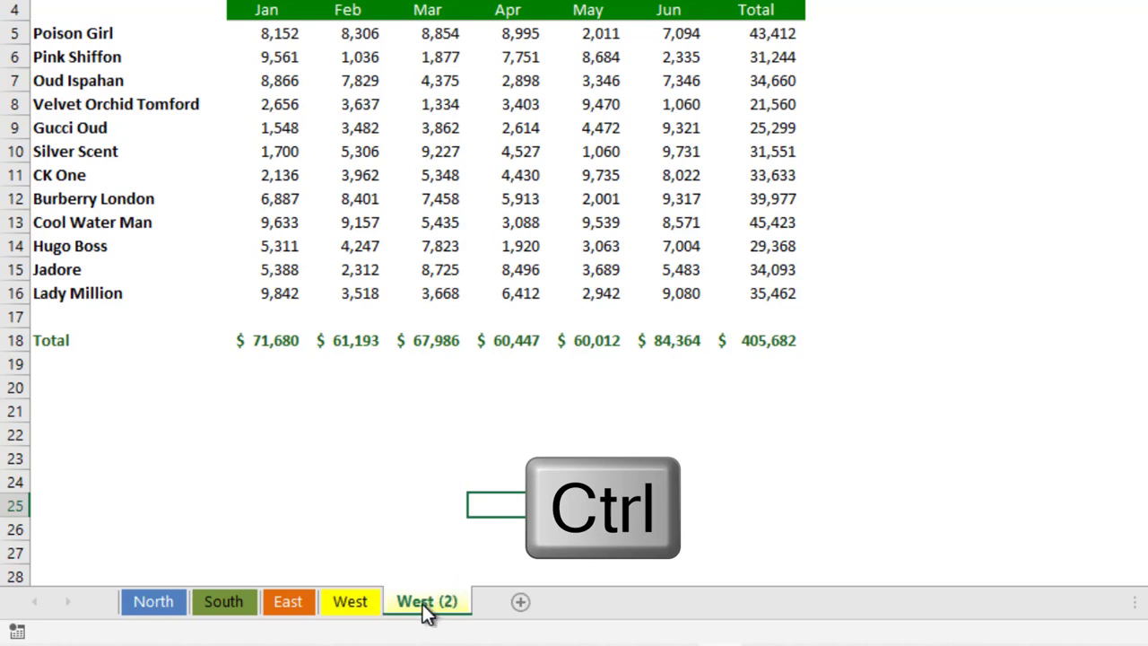
pyautogui.click(355, 602)
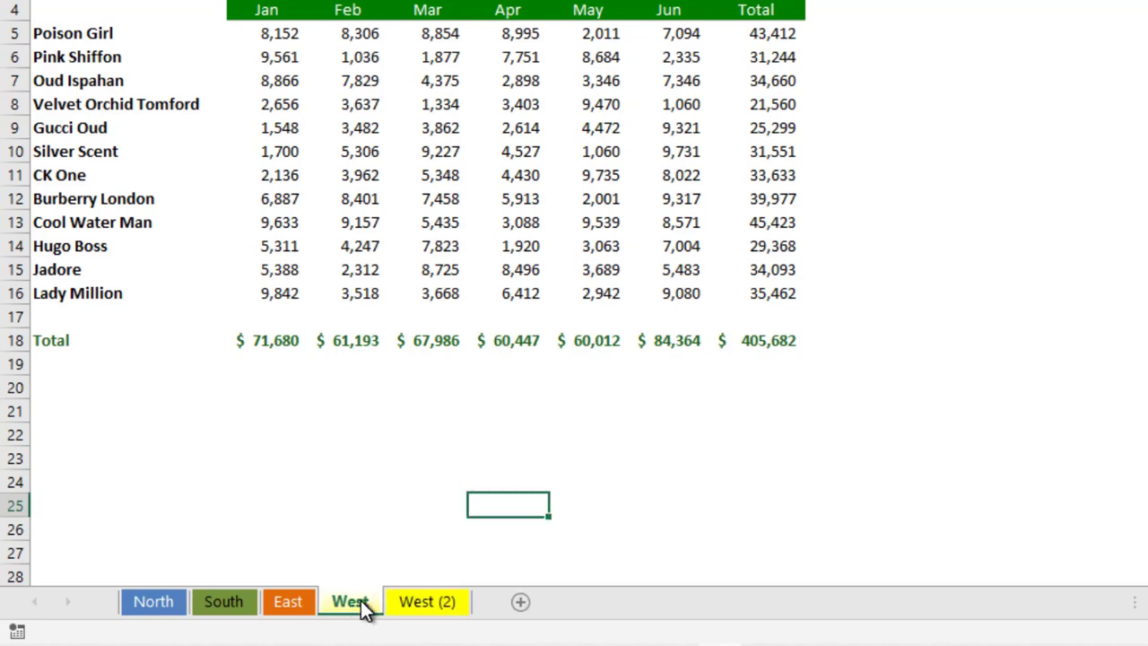
pyautogui.rightClick(360, 600)
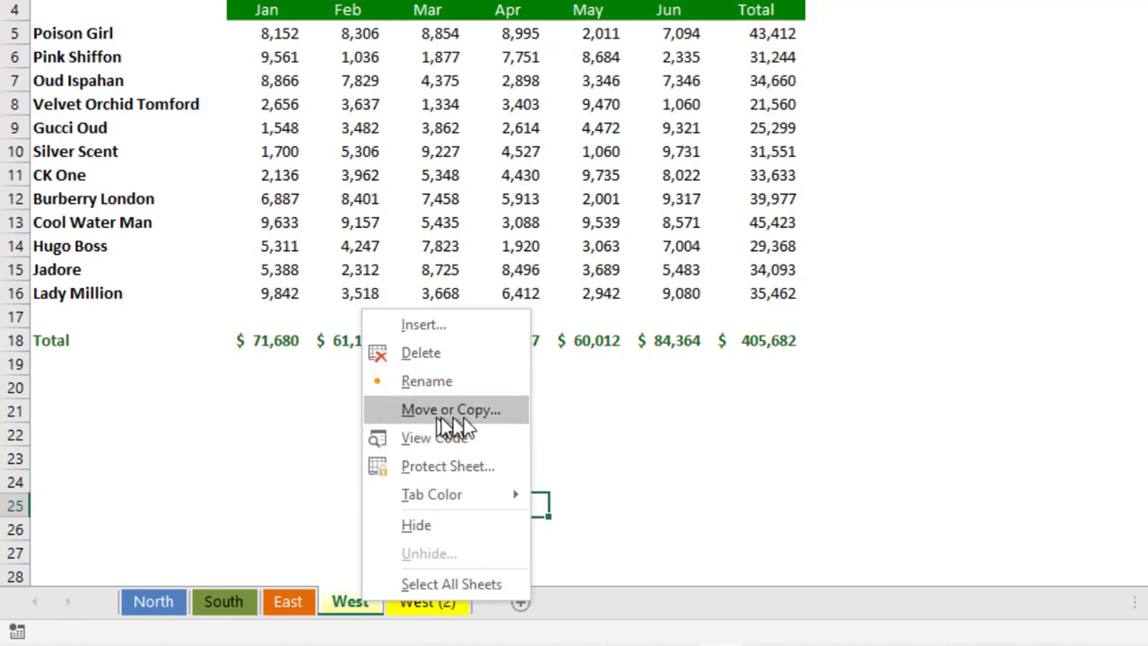
pyautogui.click(476, 423)
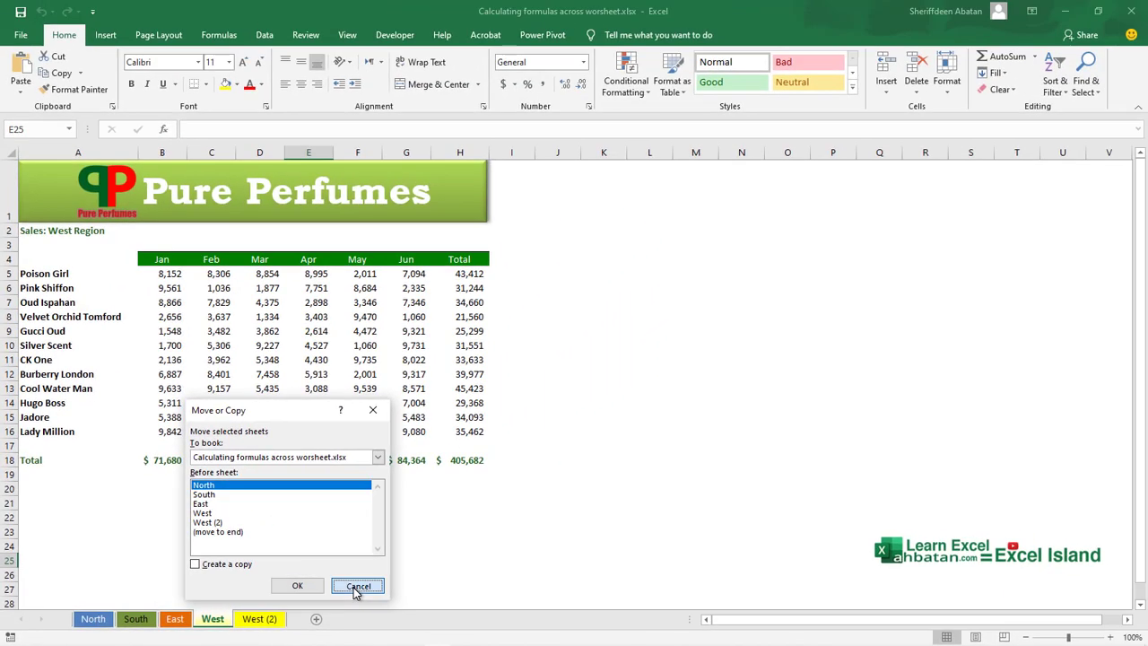
pyautogui.click(429, 577)
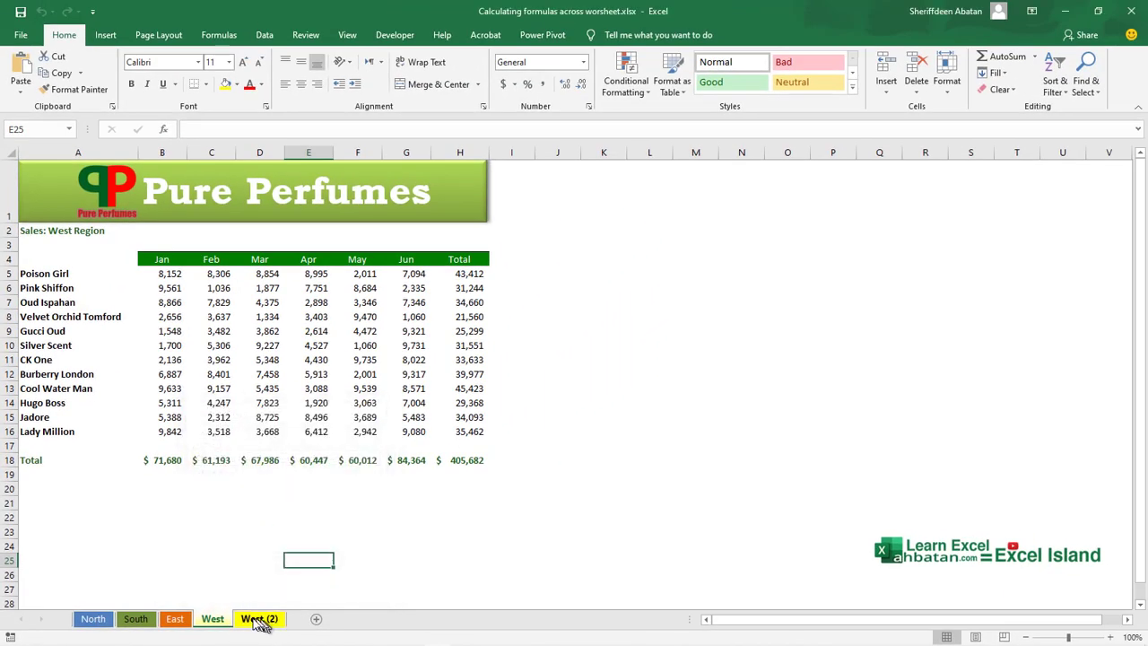
# Rename the duplicated West worksheet as Summary
pyautogui.click(254, 620)
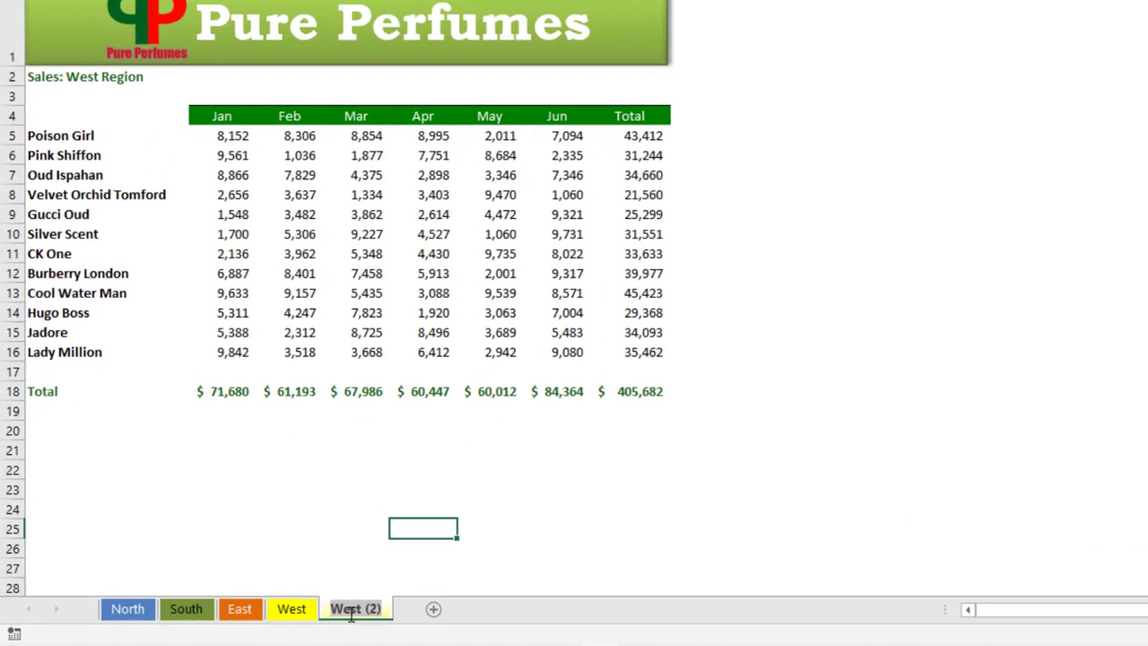
pyautogui.doubleClick(258, 619)
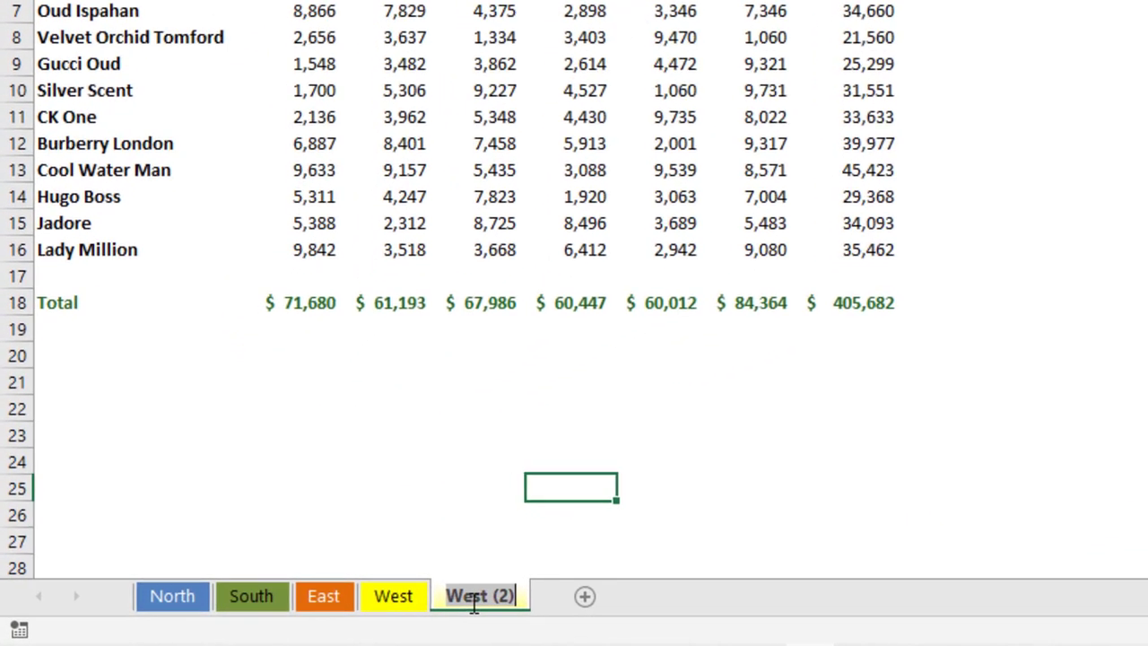
pyautogui.write('Summary')
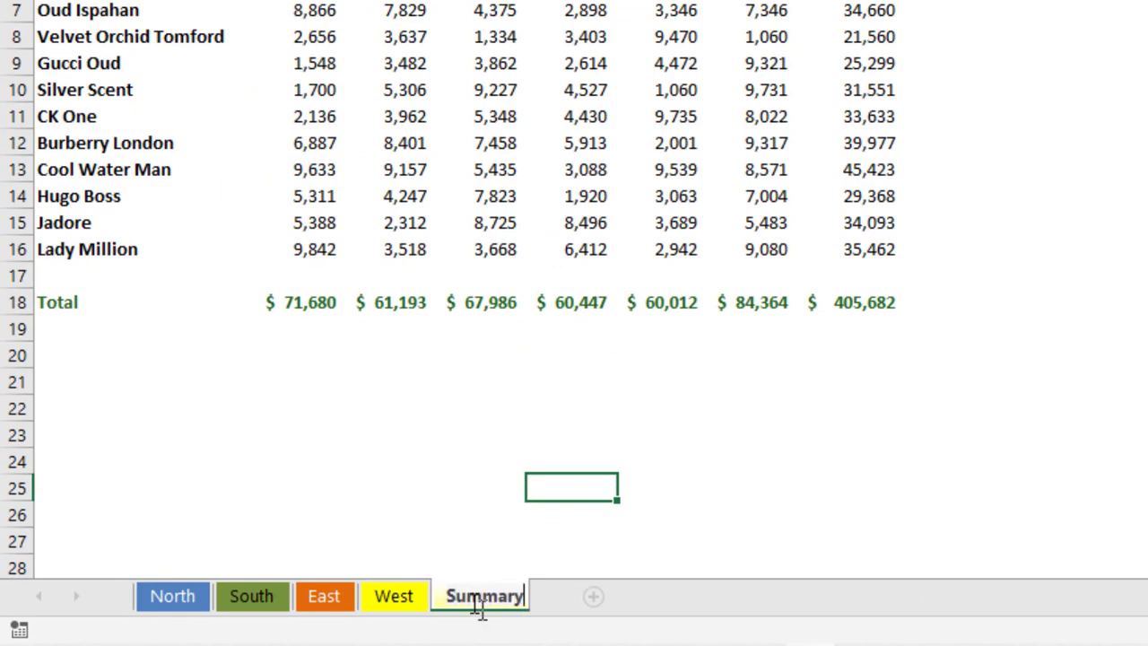
pyautogui.press('Return')
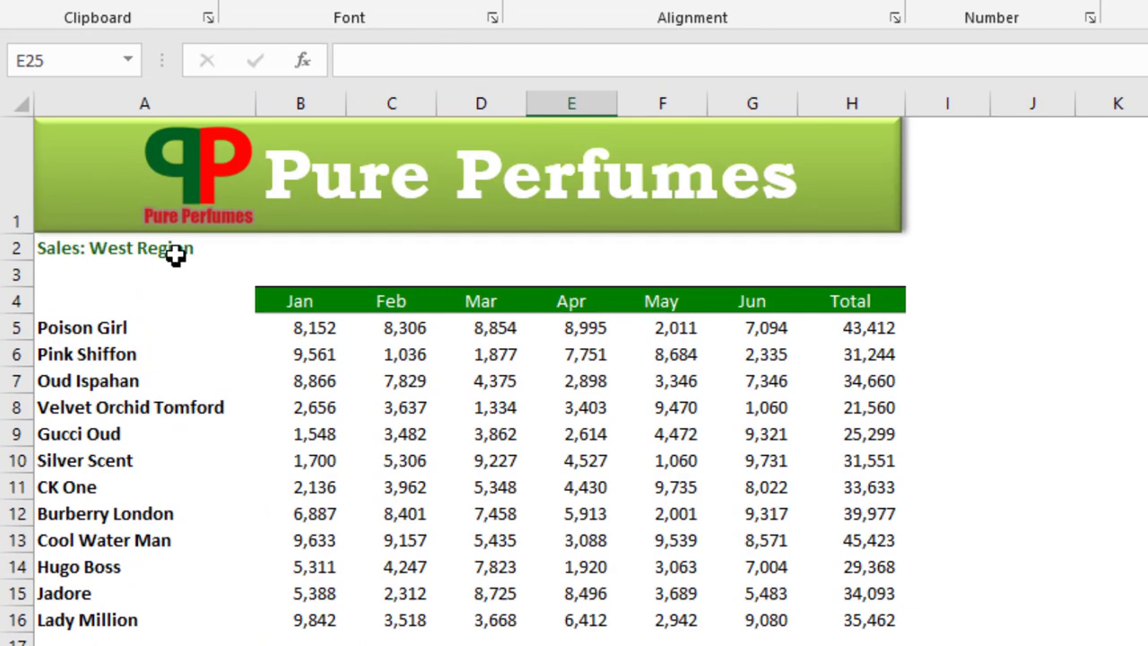
# Change the heading in cell A2 of the Summary sheet to "Sales: Summary"
pyautogui.click(178, 252)
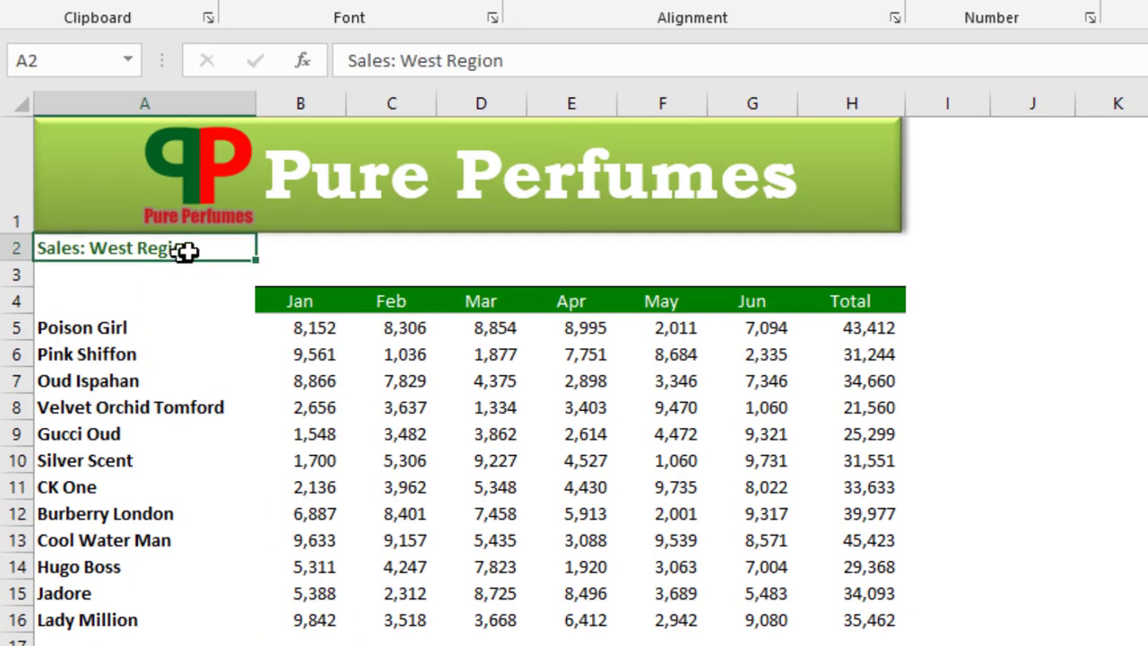
pyautogui.doubleClick(201, 249)
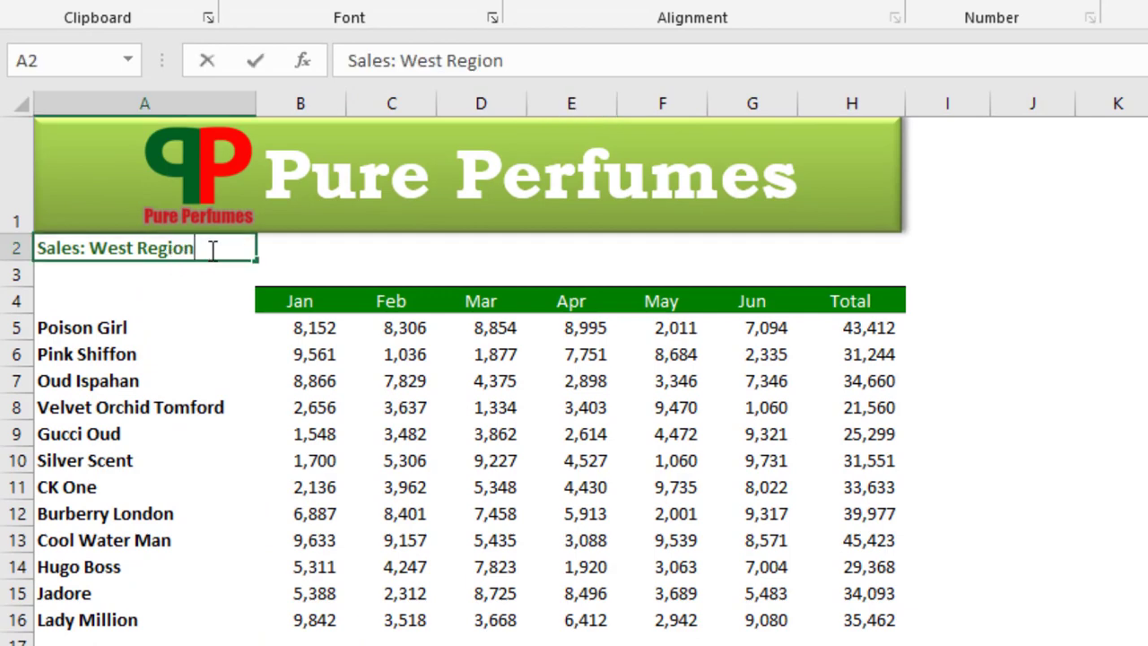
pyautogui.moveTo(212, 249); pyautogui.dragTo(97, 251)
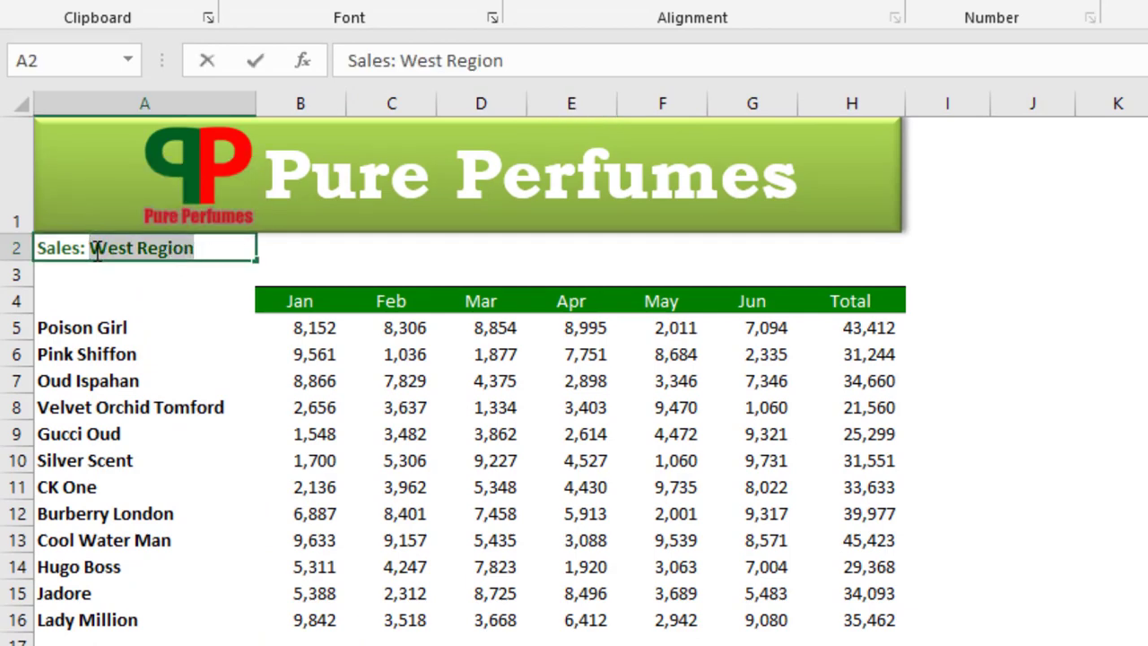
pyautogui.write('Summar')
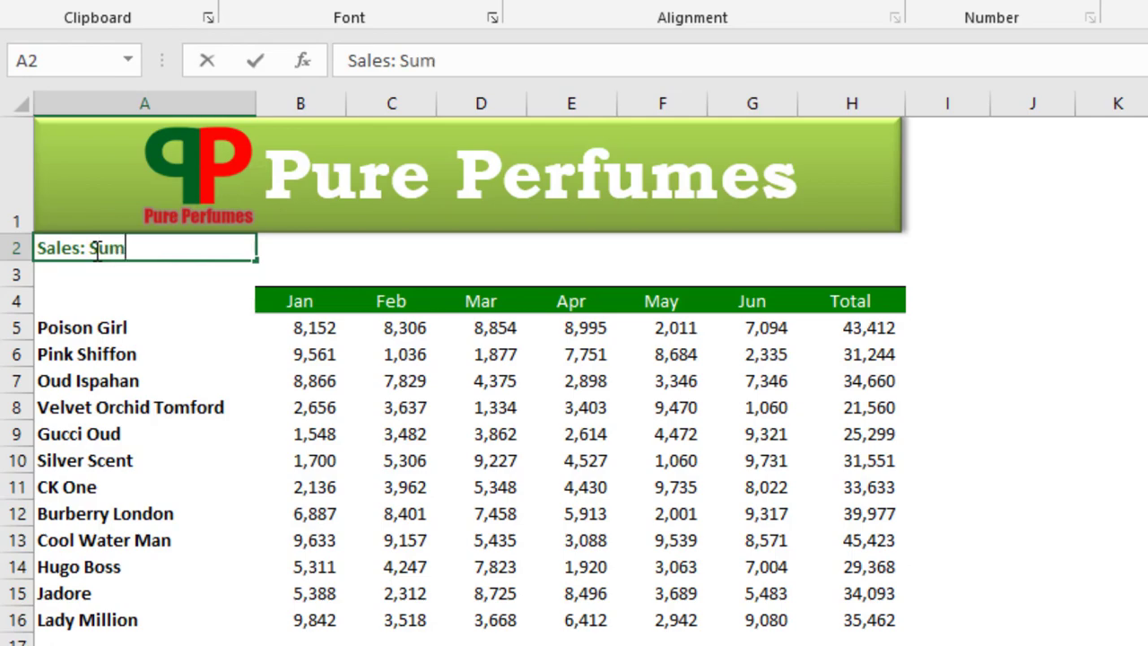
pyautogui.write('y')
pyautogui.press('Return')
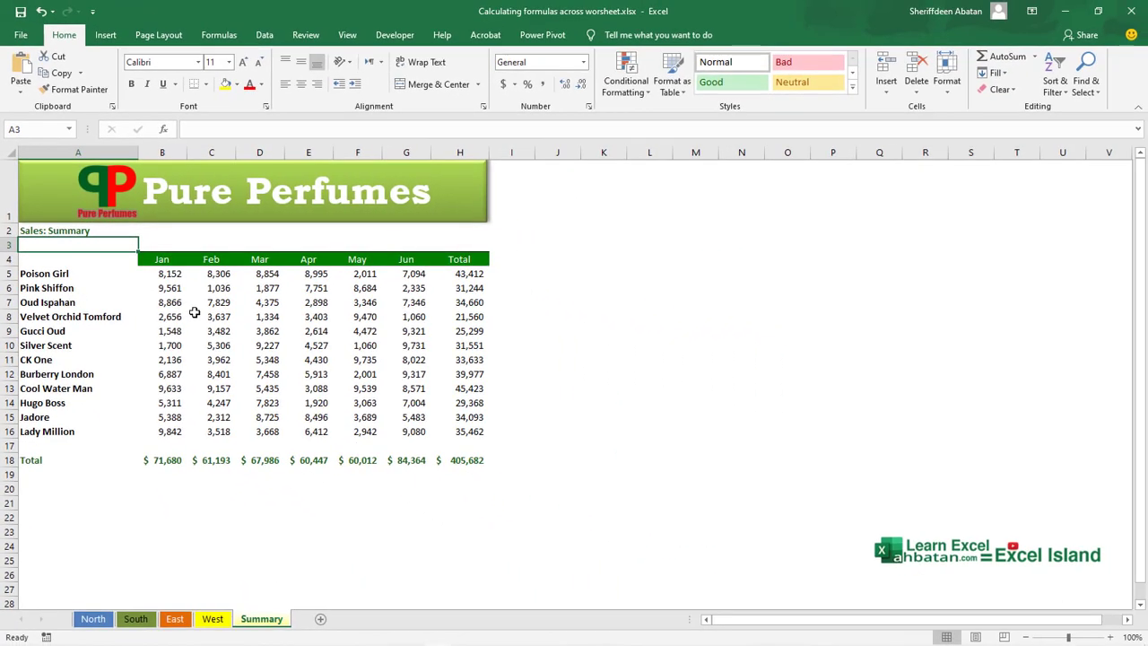
# Clear the January to June sales figures for all products in B5:G16 of the Summary sheet, keeping the total formulas
pyautogui.click(161, 273)
pyautogui.moveTo(196, 180); pyautogui.dragTo(526, 370)
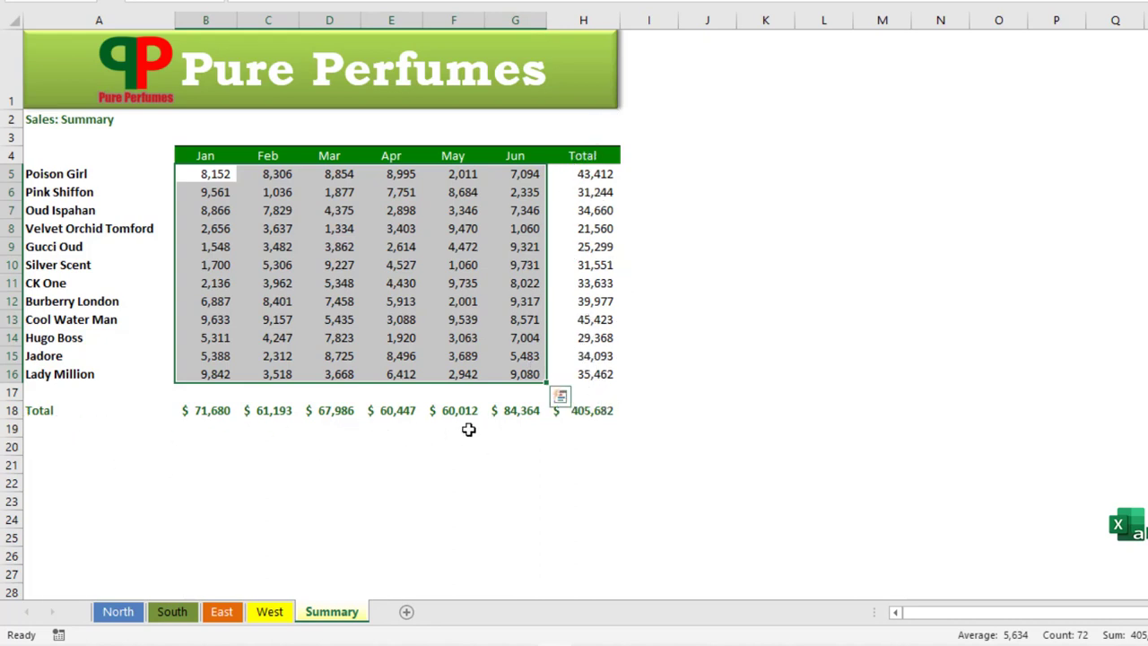
pyautogui.press('Delete')
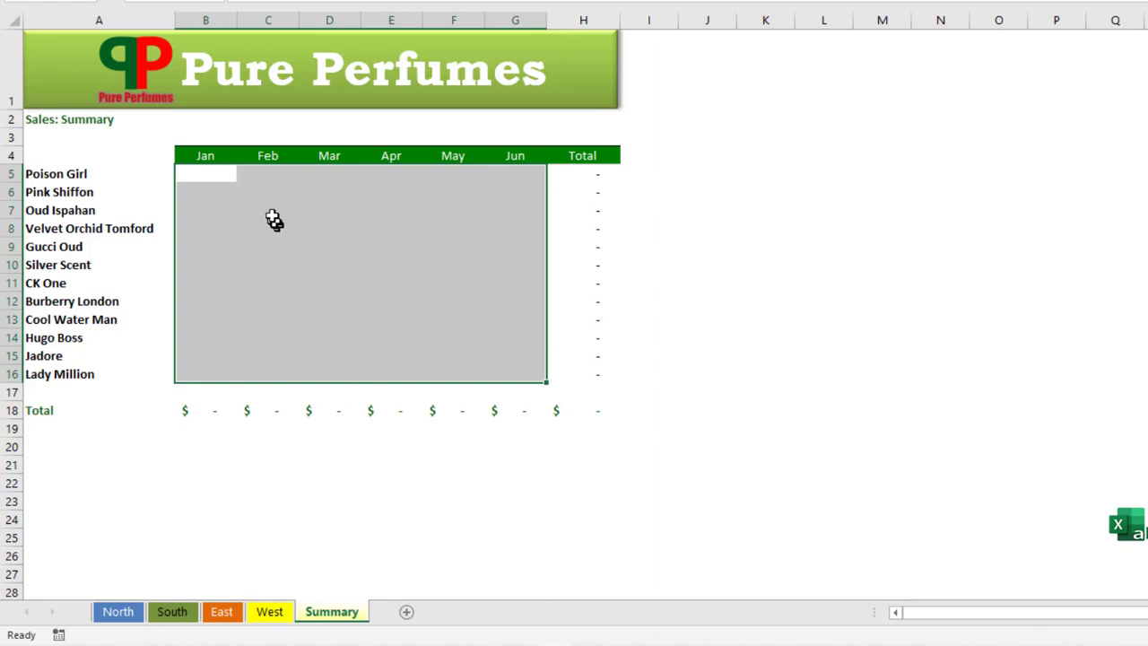
# Compare the Summary sheet's Poison Girl cells with the matching layout on the North, South, East and West sheets
pyautogui.click(207, 172)
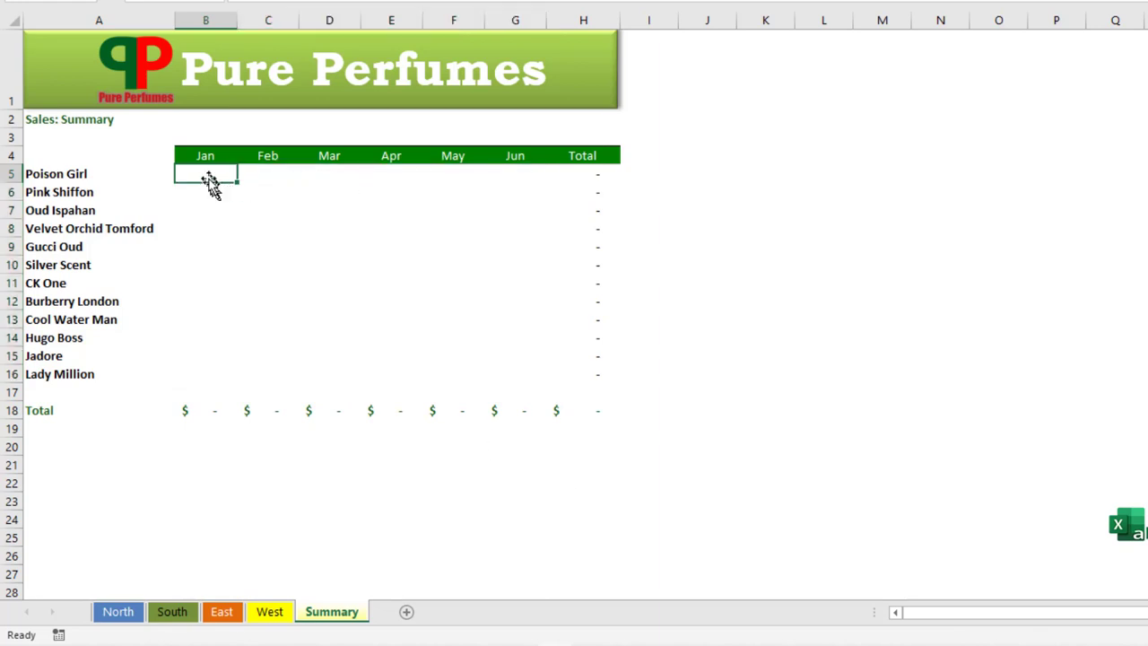
pyautogui.click(278, 172)
pyautogui.click(208, 176)
pyautogui.click(119, 613)
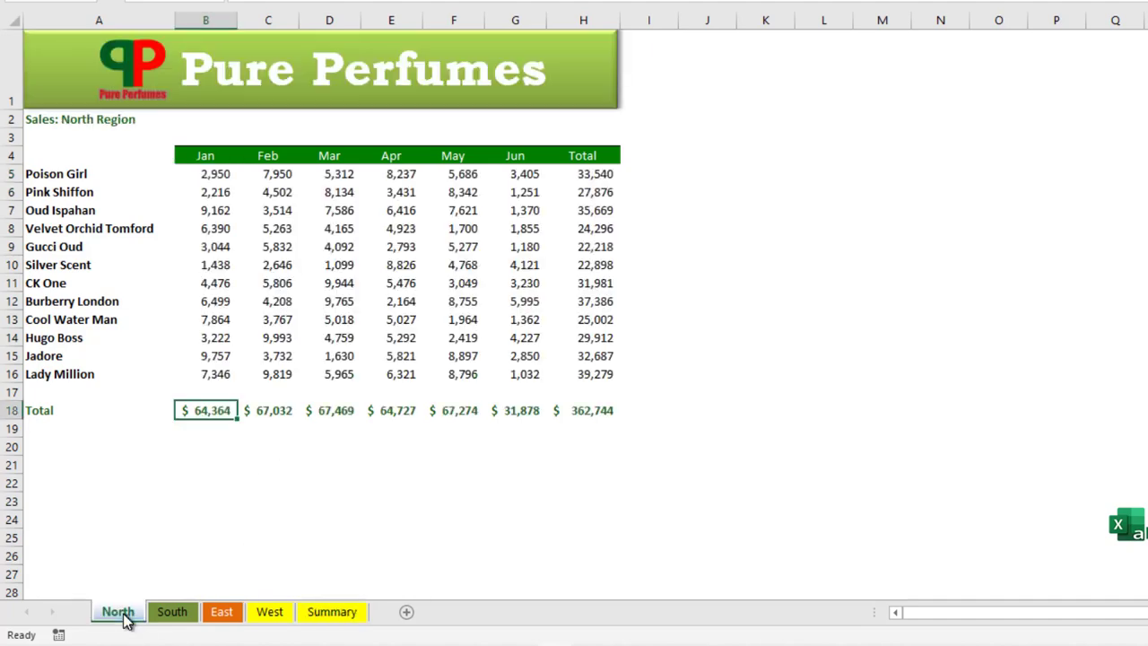
pyautogui.click(170, 613)
pyautogui.click(225, 615)
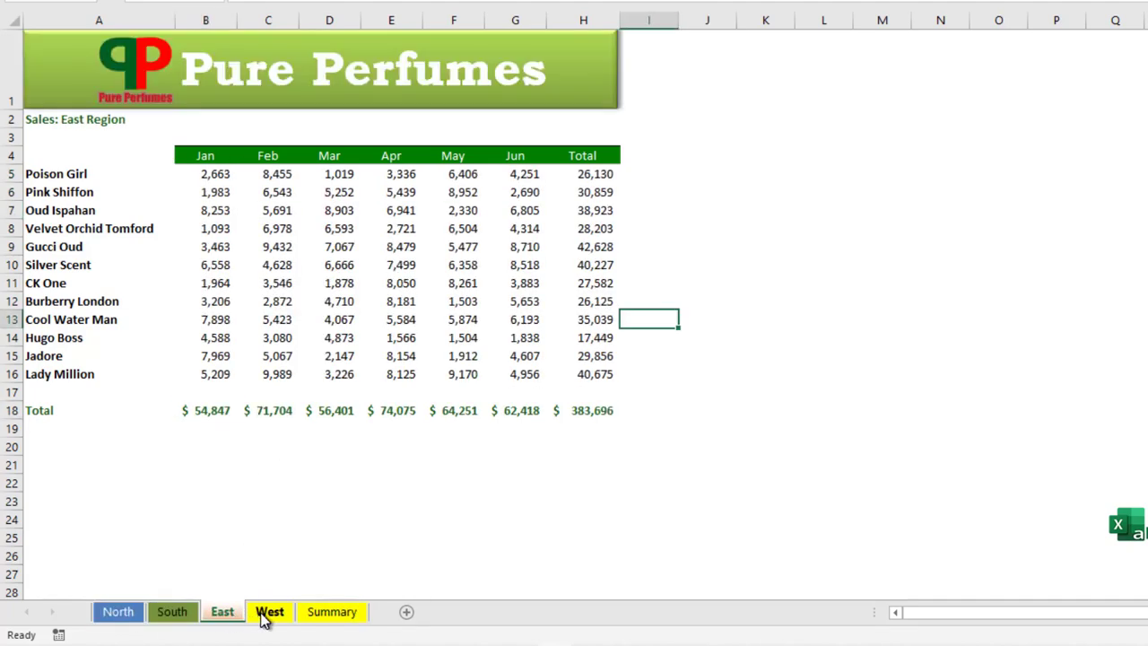
pyautogui.click(269, 617)
pyautogui.click(319, 617)
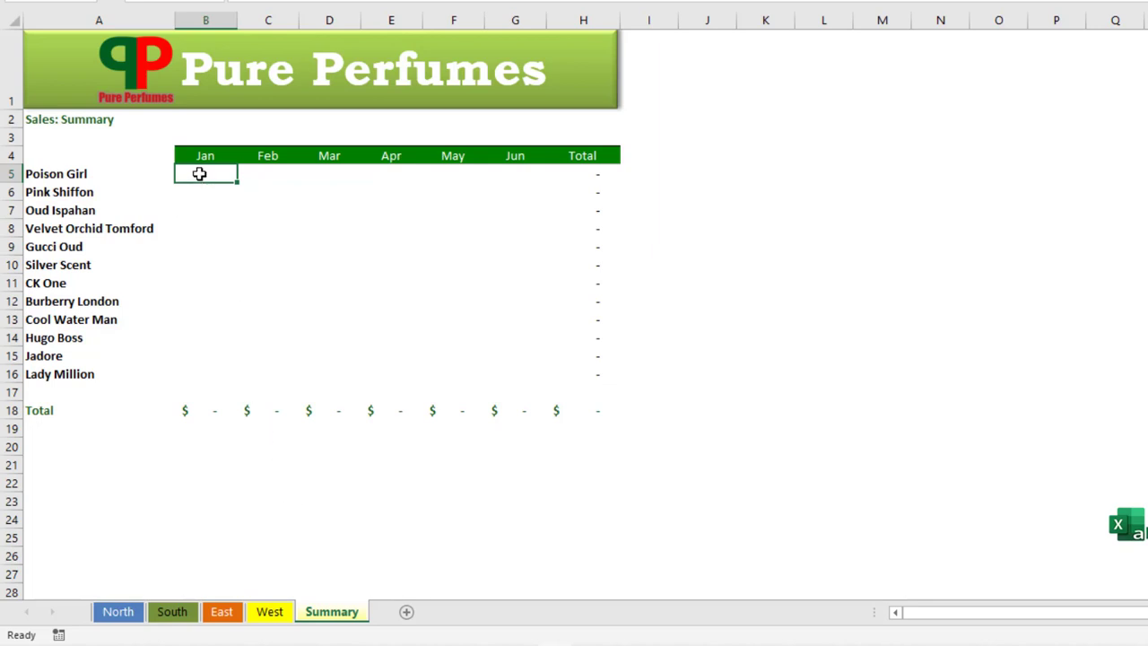
# Examine the January Poison Girl cell B5 on the North, South, East and West sheets, returning to the Summary sheet
pyautogui.click(259, 174)
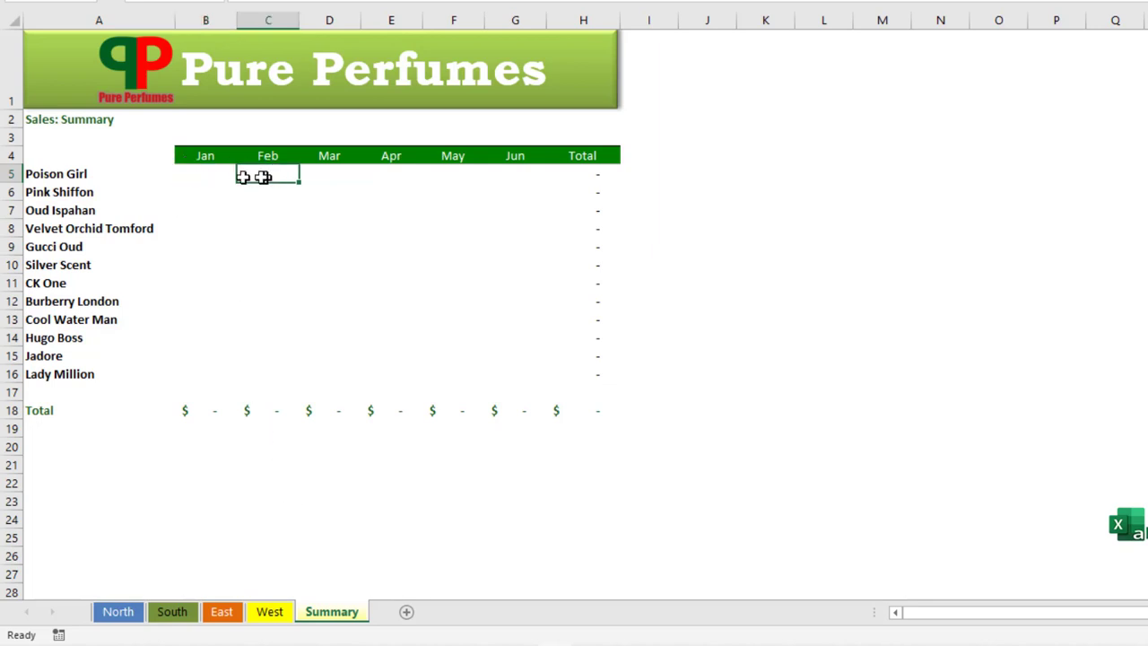
pyautogui.click(187, 179)
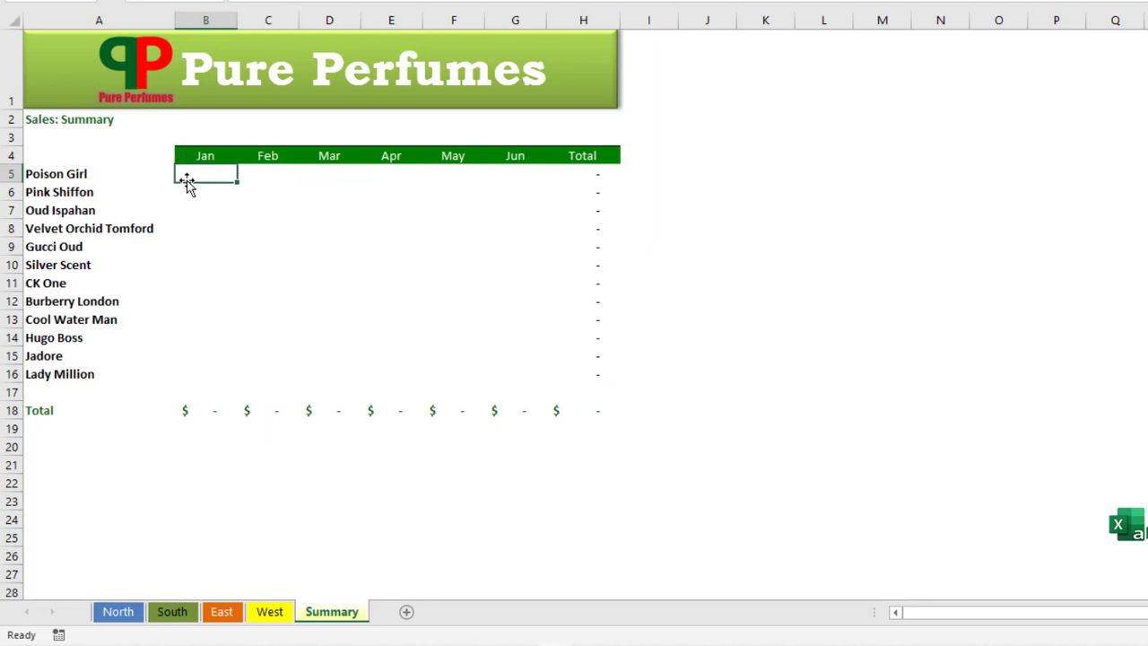
pyautogui.click(125, 615)
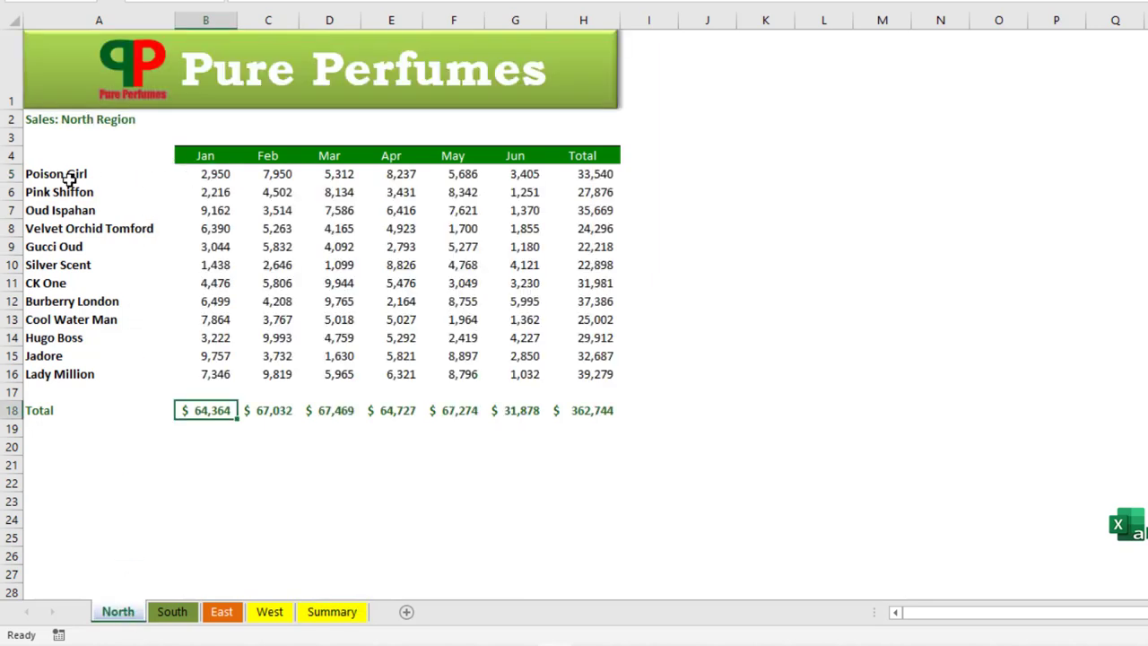
pyautogui.click(222, 176)
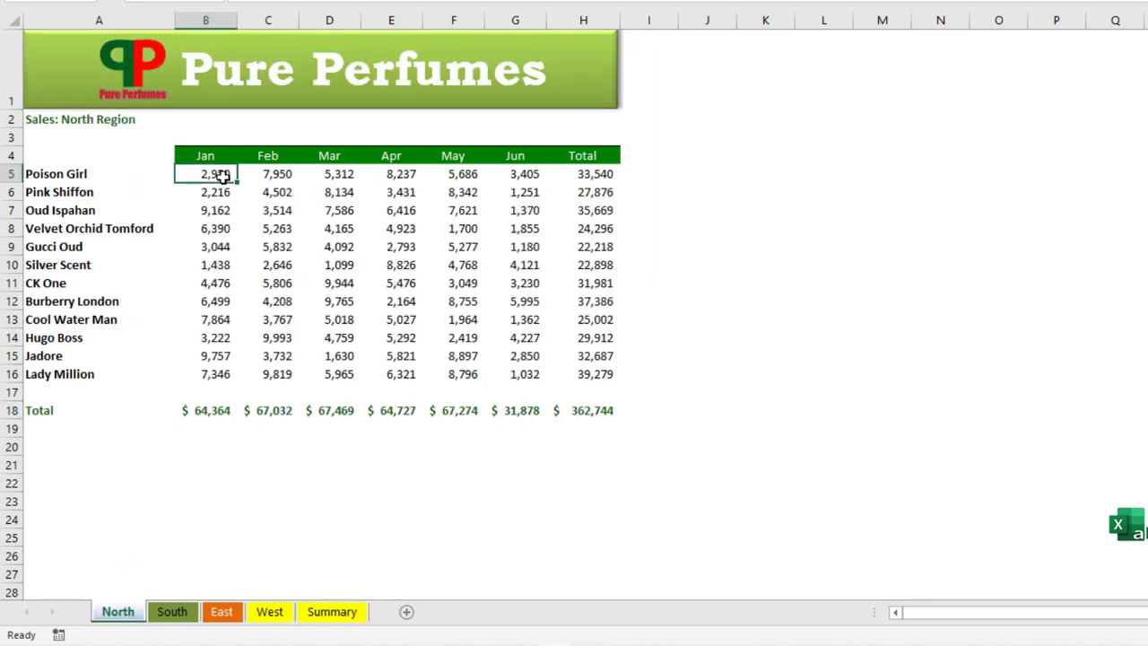
pyautogui.click(172, 619)
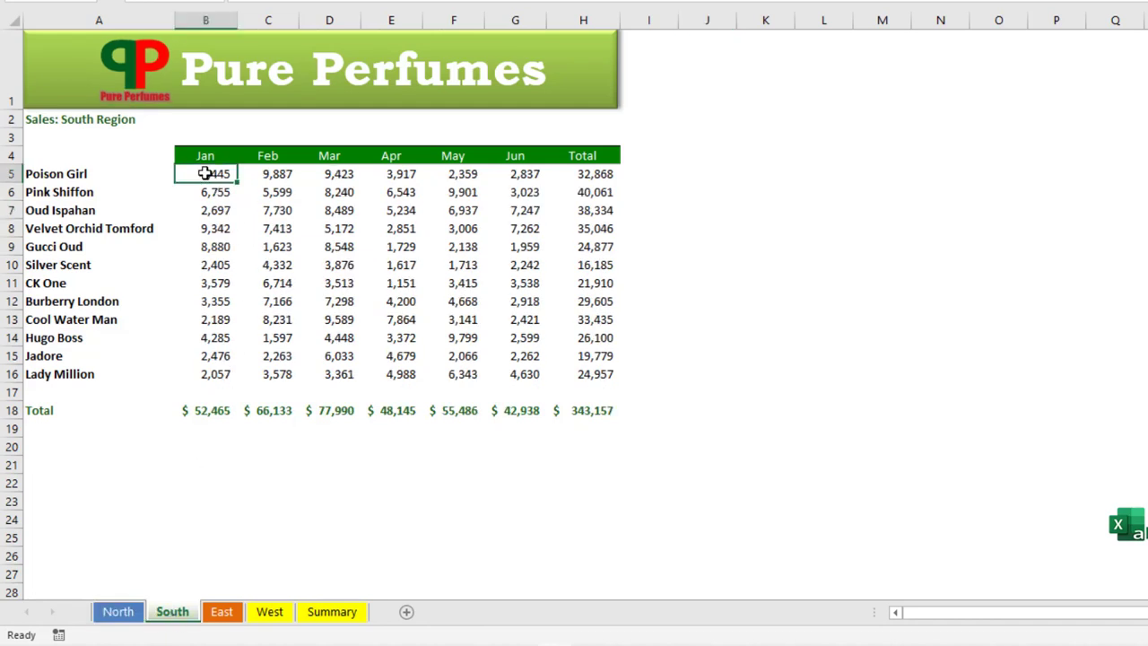
pyautogui.click(222, 617)
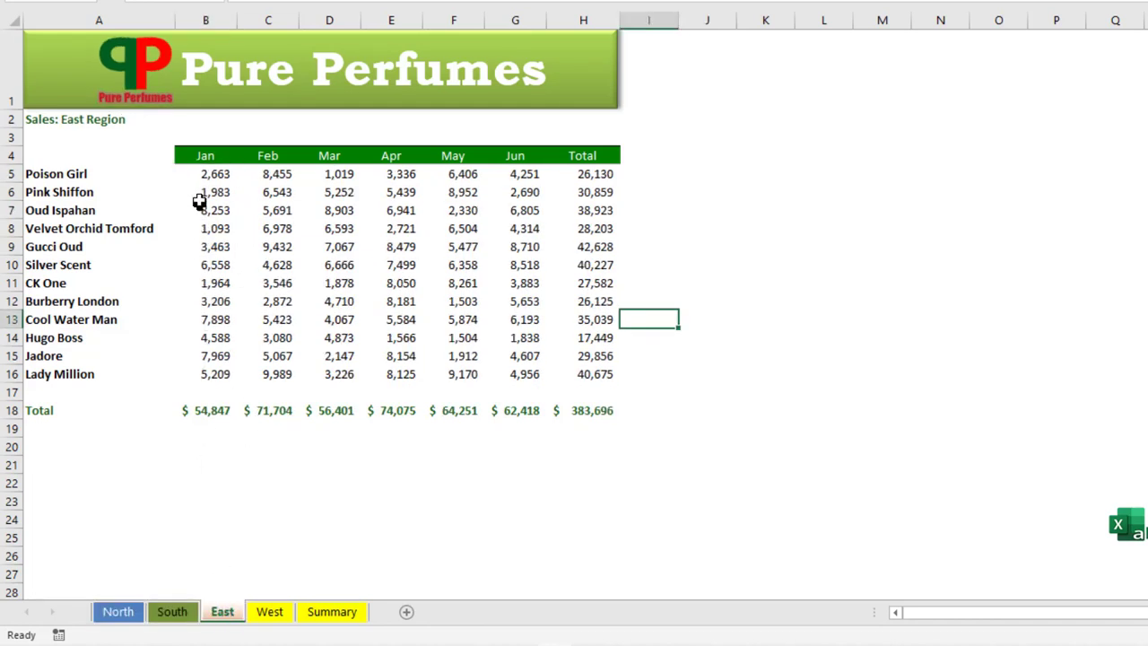
pyautogui.click(206, 174)
pyautogui.click(269, 613)
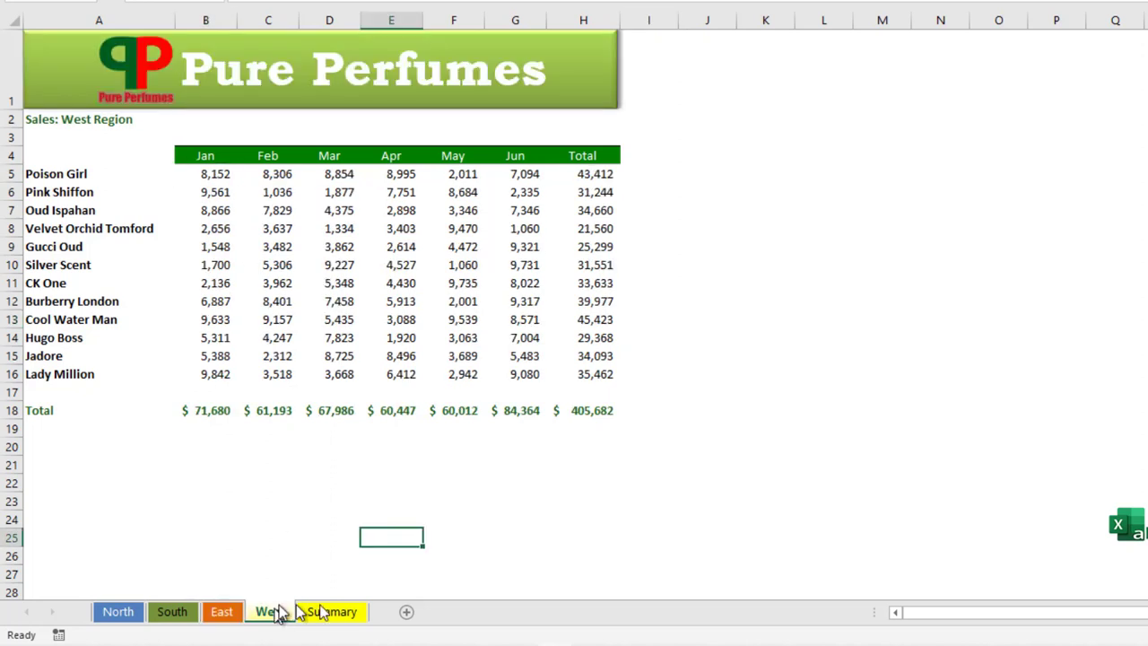
pyautogui.click(328, 614)
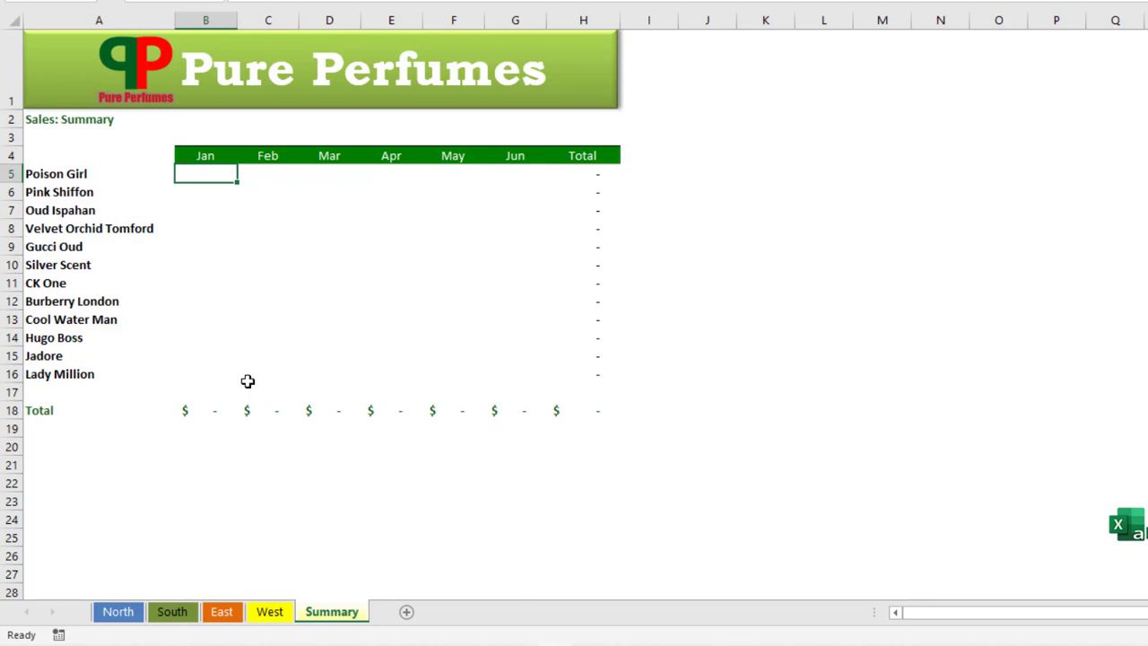
# Enter =North!B5+South!B5+East!B5+West!B5 in cell B5 of the Summary sheet, picking the January Poison Girl cell on each regional sheet
pyautogui.write('=')
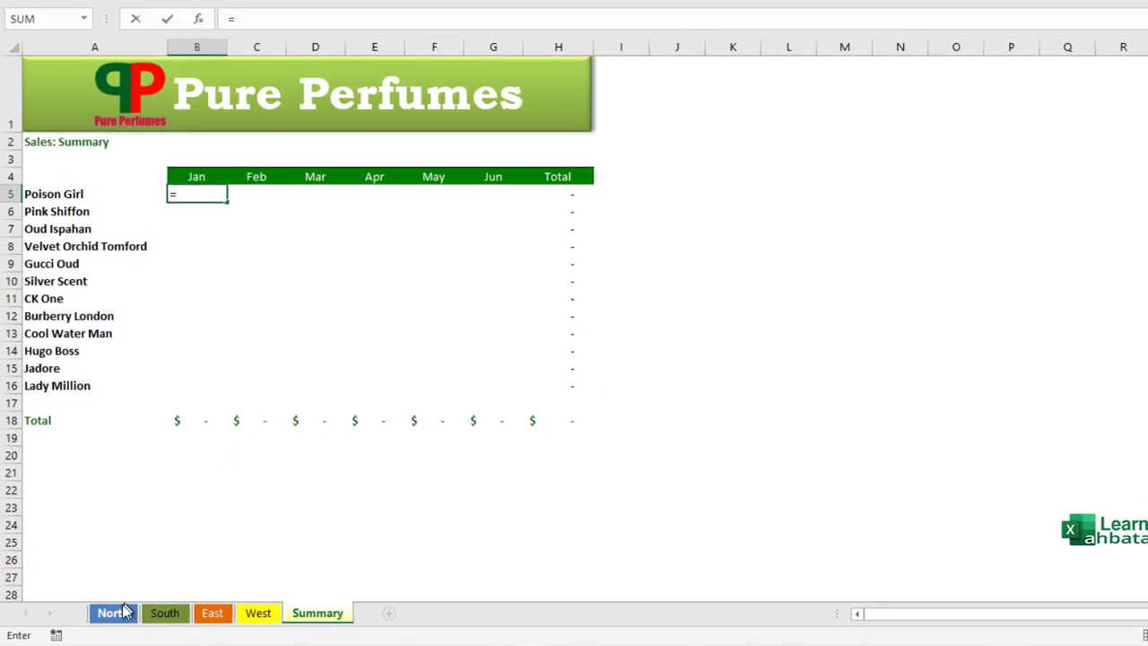
pyautogui.click(125, 610)
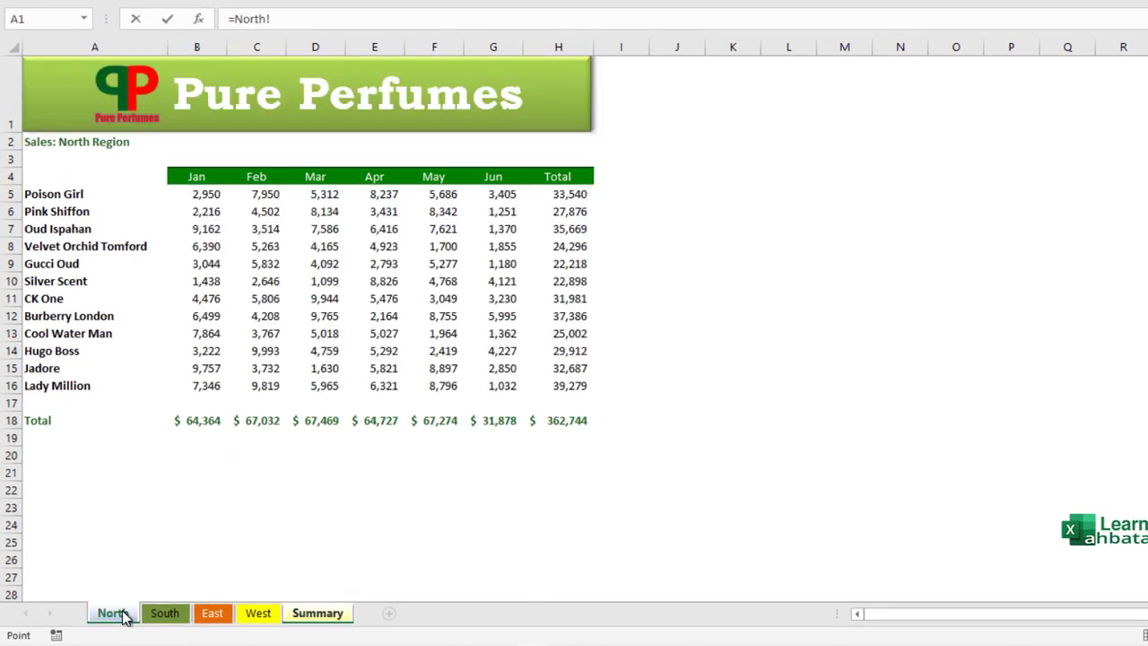
pyautogui.click(215, 196)
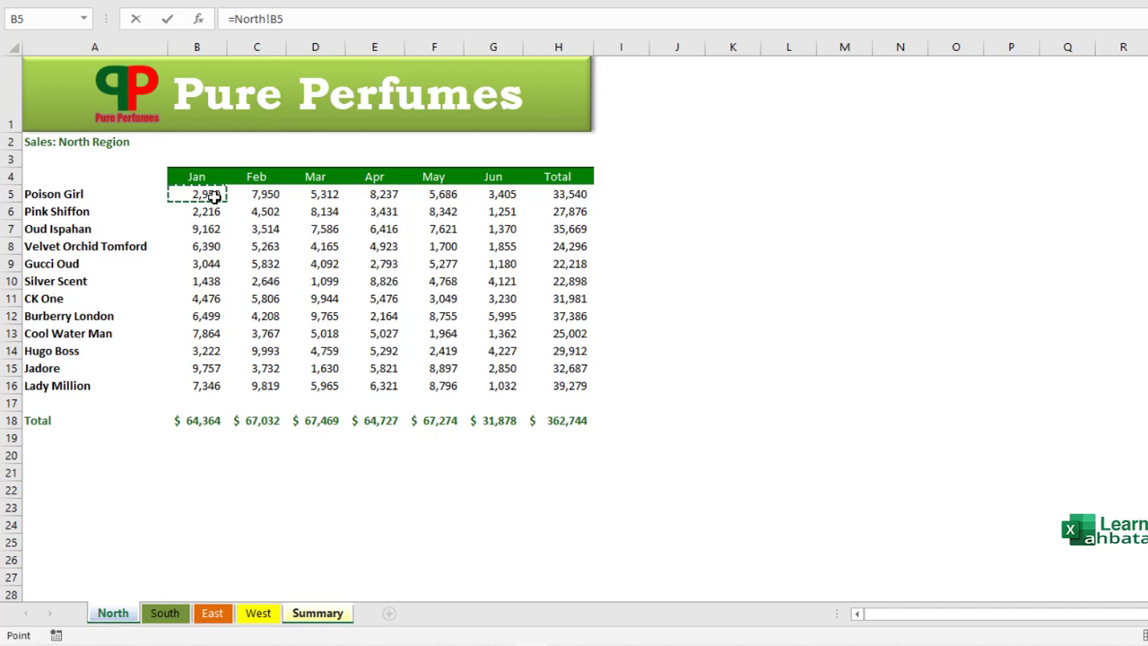
pyautogui.write('+')
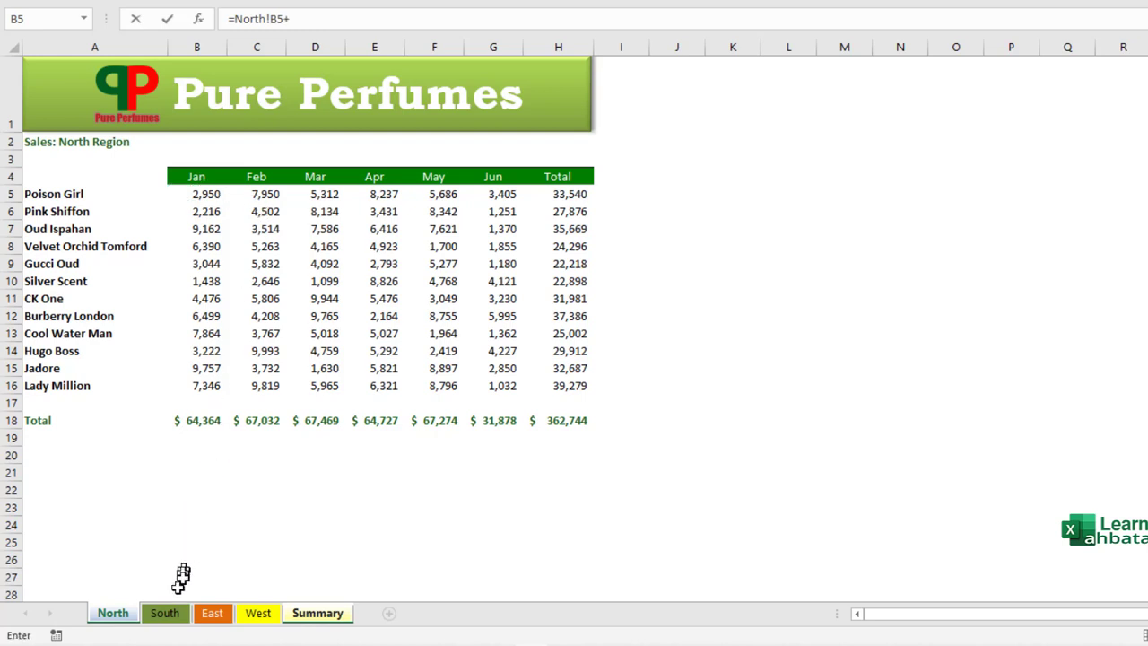
pyautogui.click(167, 614)
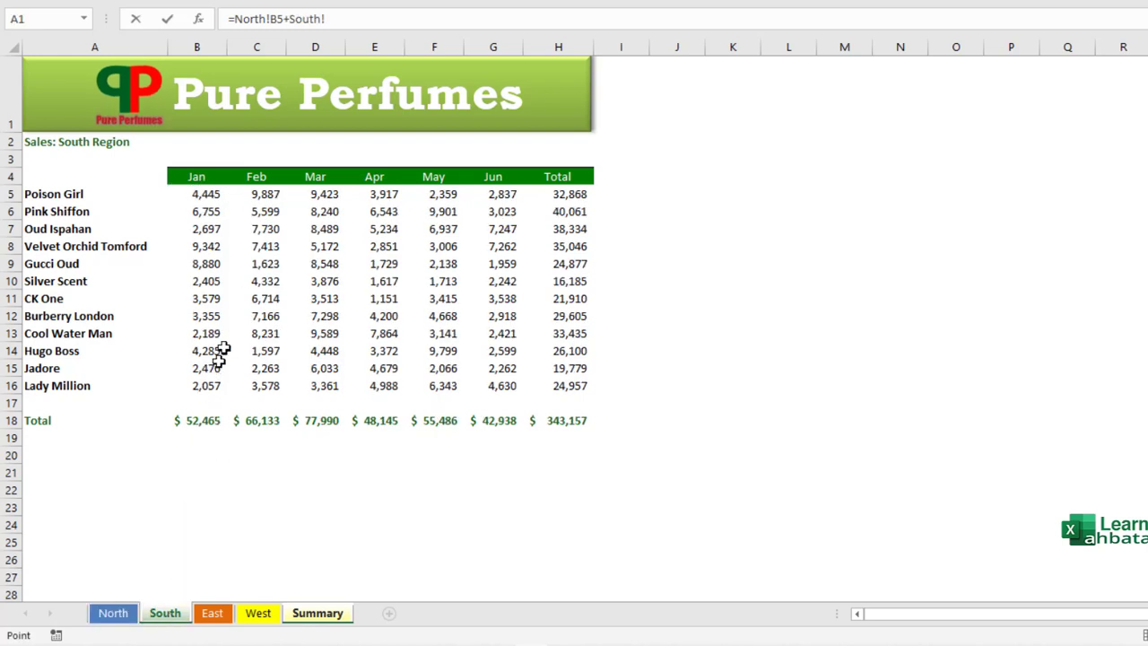
pyautogui.click(202, 194)
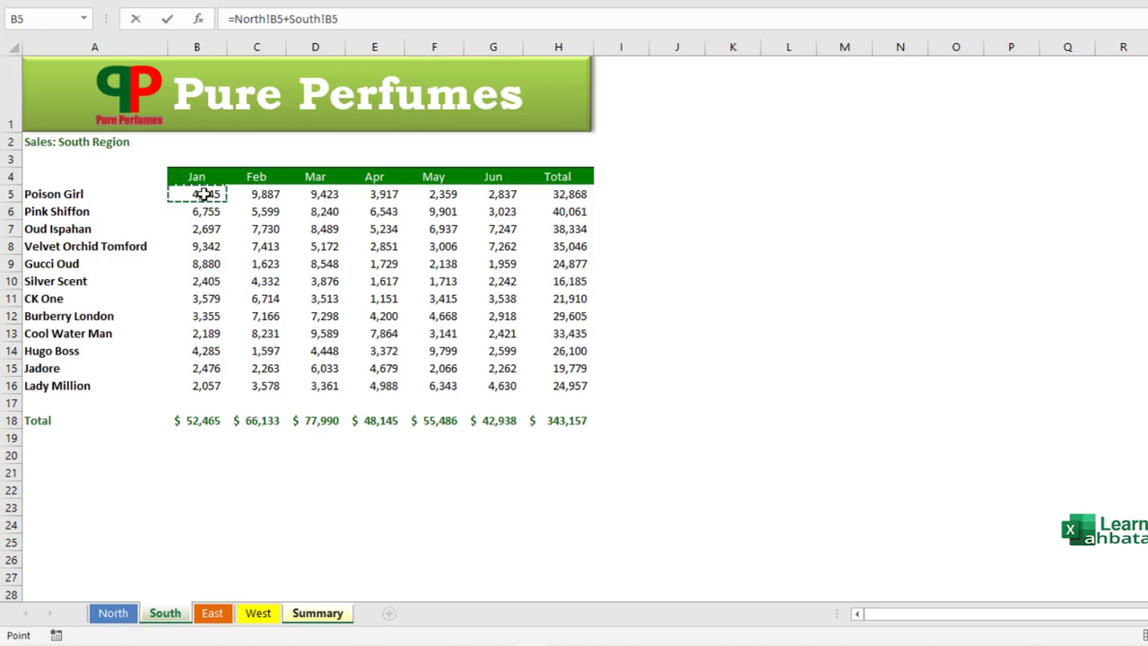
pyautogui.write('+')
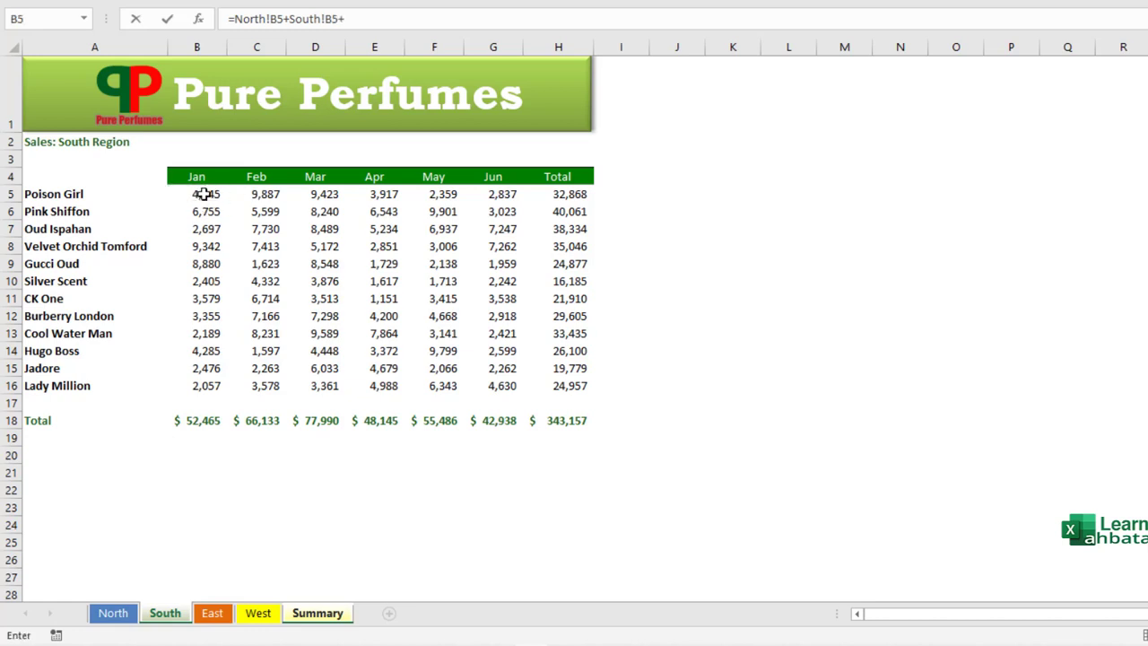
pyautogui.click(213, 613)
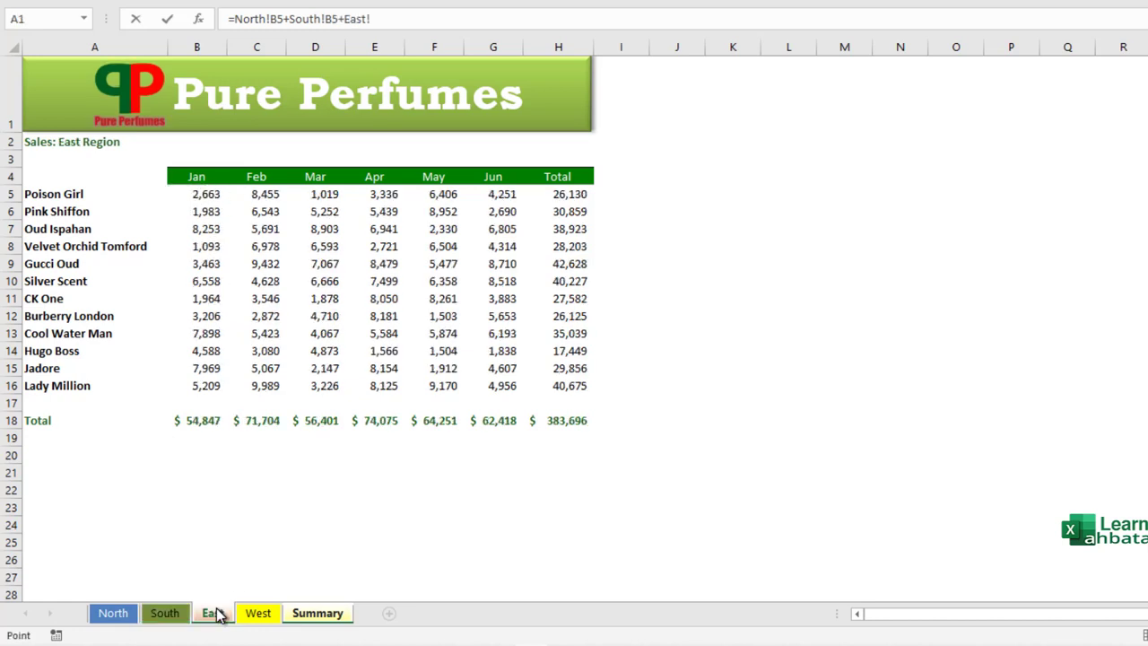
pyautogui.click(209, 194)
pyautogui.write('+')
pyautogui.click(260, 612)
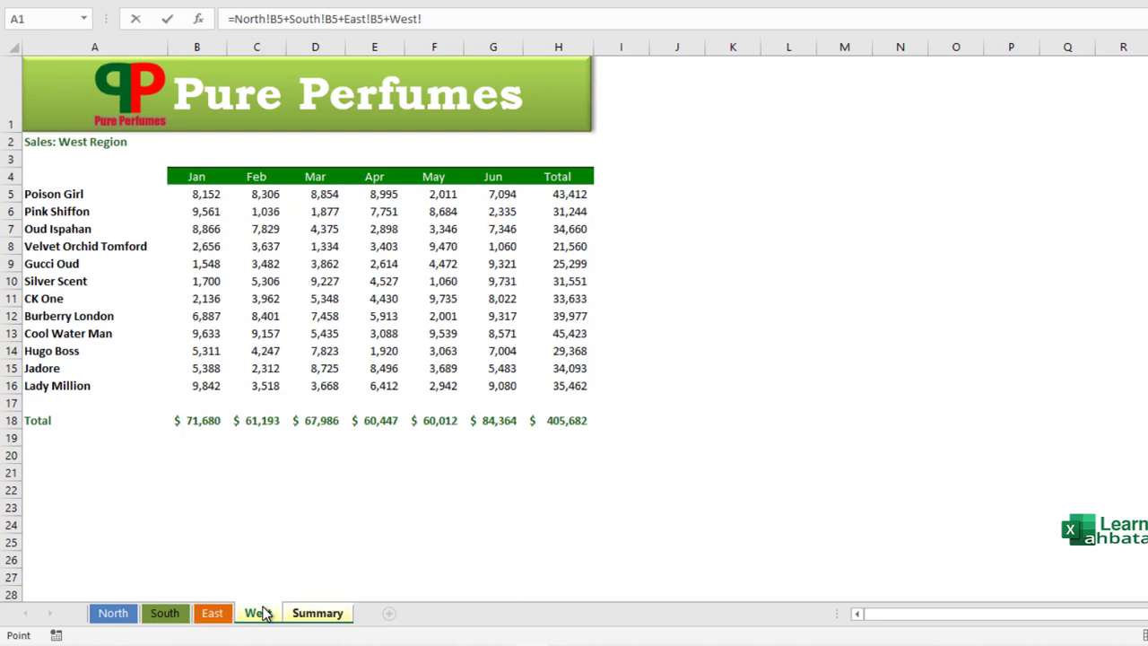
pyautogui.click(209, 194)
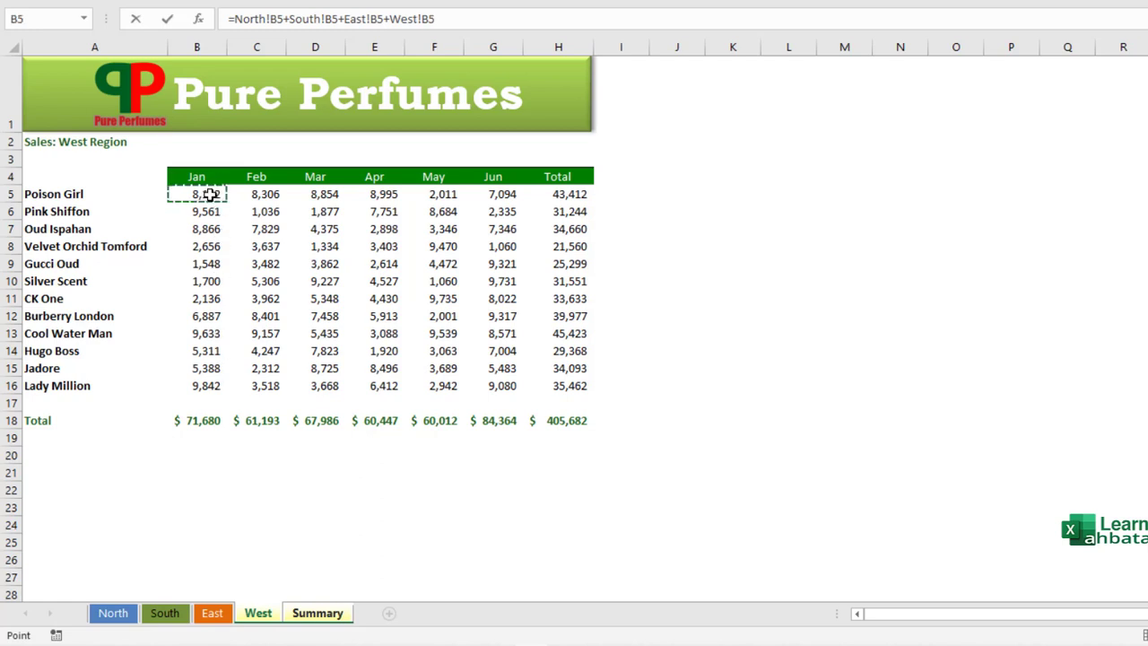
pyautogui.hotkey('ctrl', 'Return')
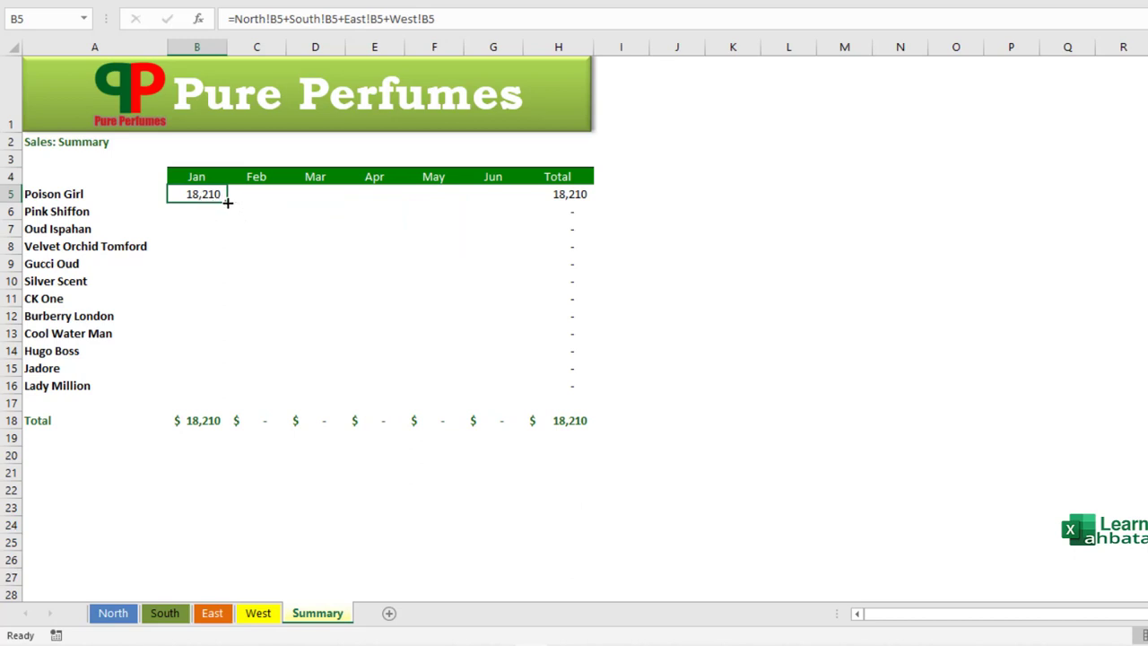
# Fill the addition formula from B5 through B5:G16 on the Summary sheet and compare the formulas in B5 and C5
pyautogui.moveTo(228, 202); pyautogui.dragTo(347, 394)
pyautogui.moveTo(465, 388); pyautogui.dragTo(524, 393)
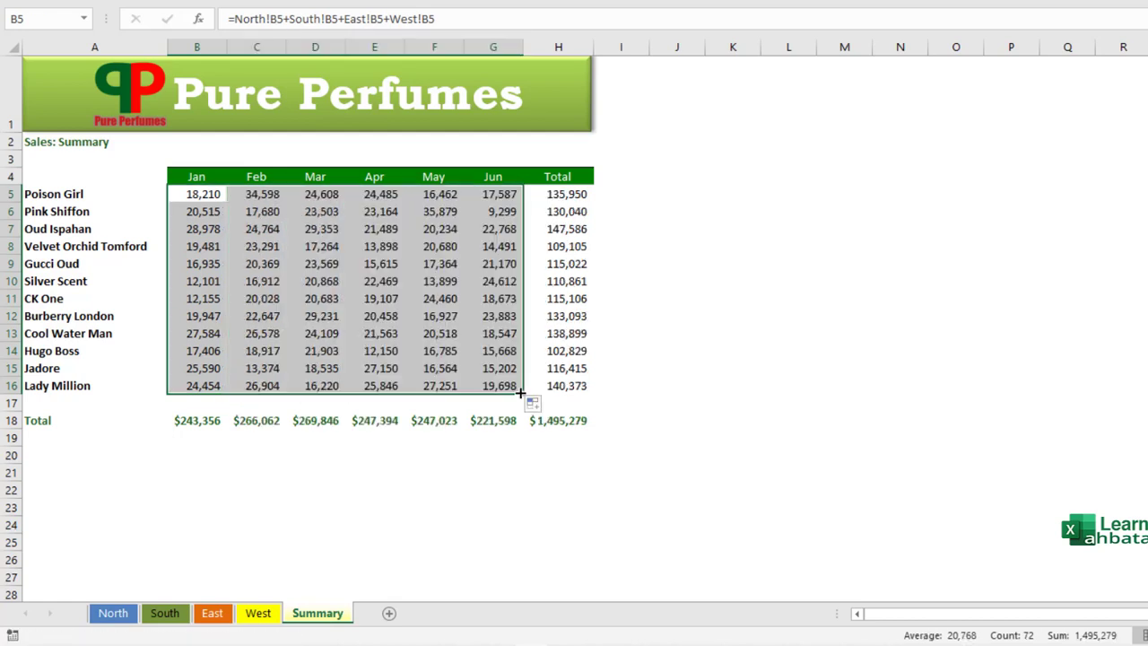
pyautogui.click(208, 194)
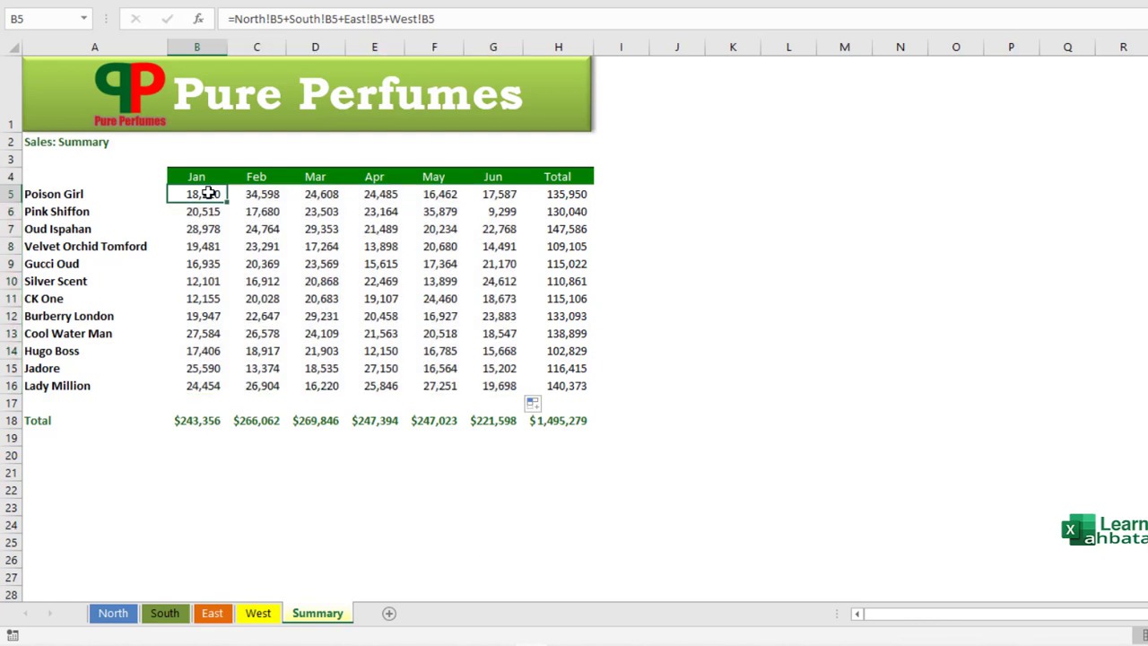
pyautogui.click(260, 195)
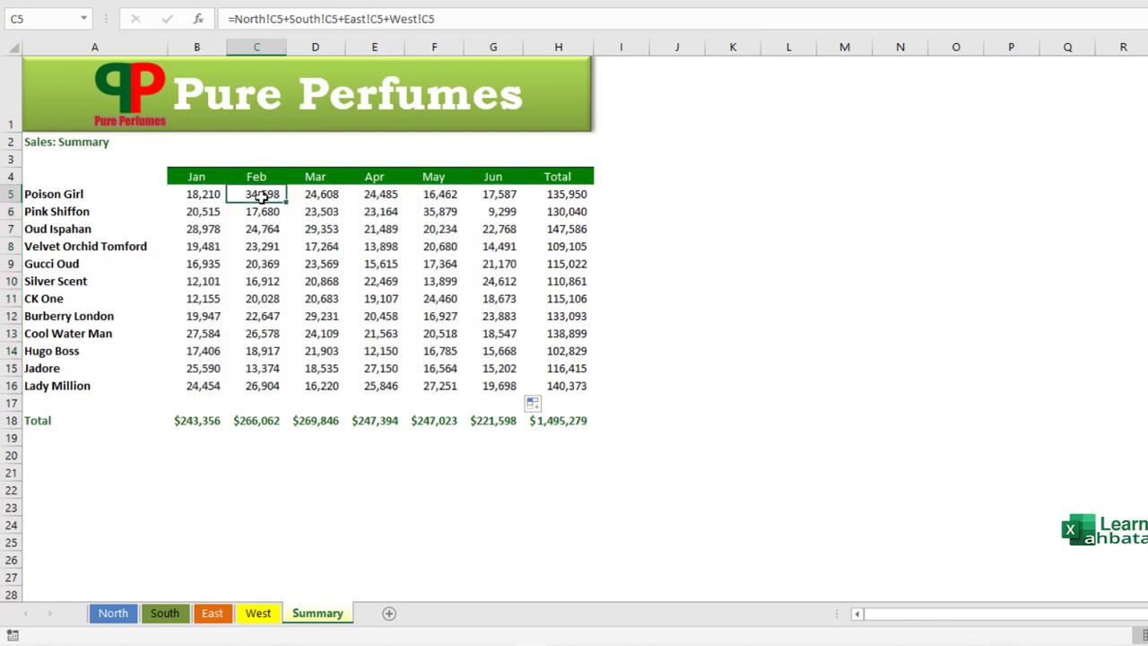
pyautogui.click(208, 194)
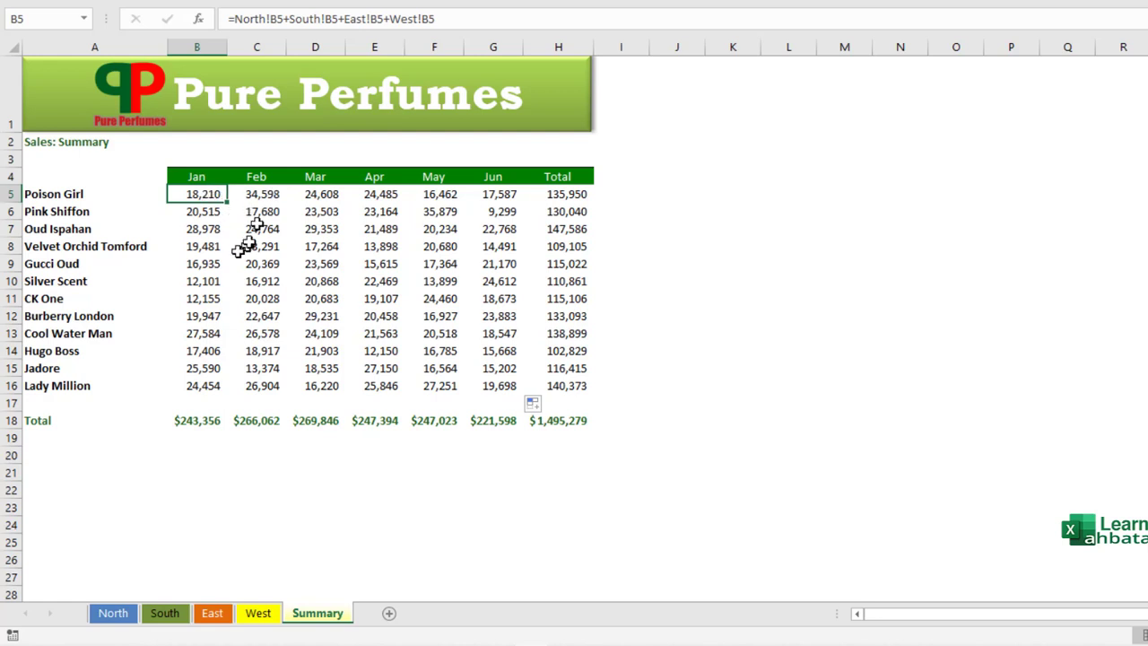
pyautogui.click(254, 194)
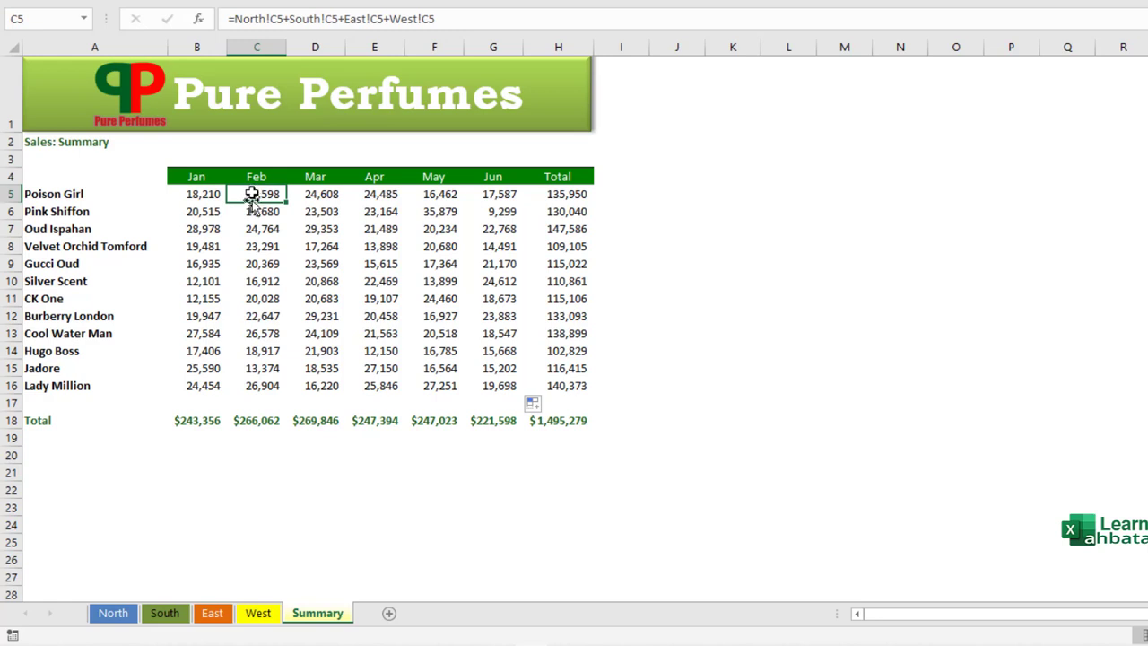
# Clear the addition formulas from B5:G16 on the Summary sheet
pyautogui.click(192, 193)
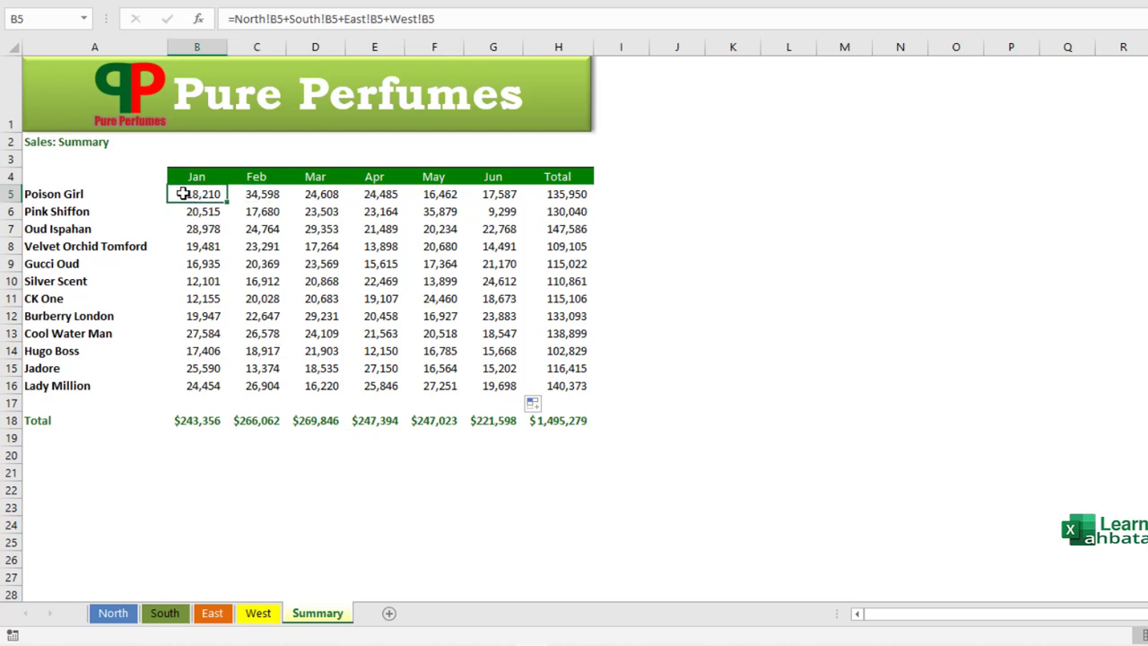
pyautogui.moveTo(183, 194); pyautogui.dragTo(481, 385)
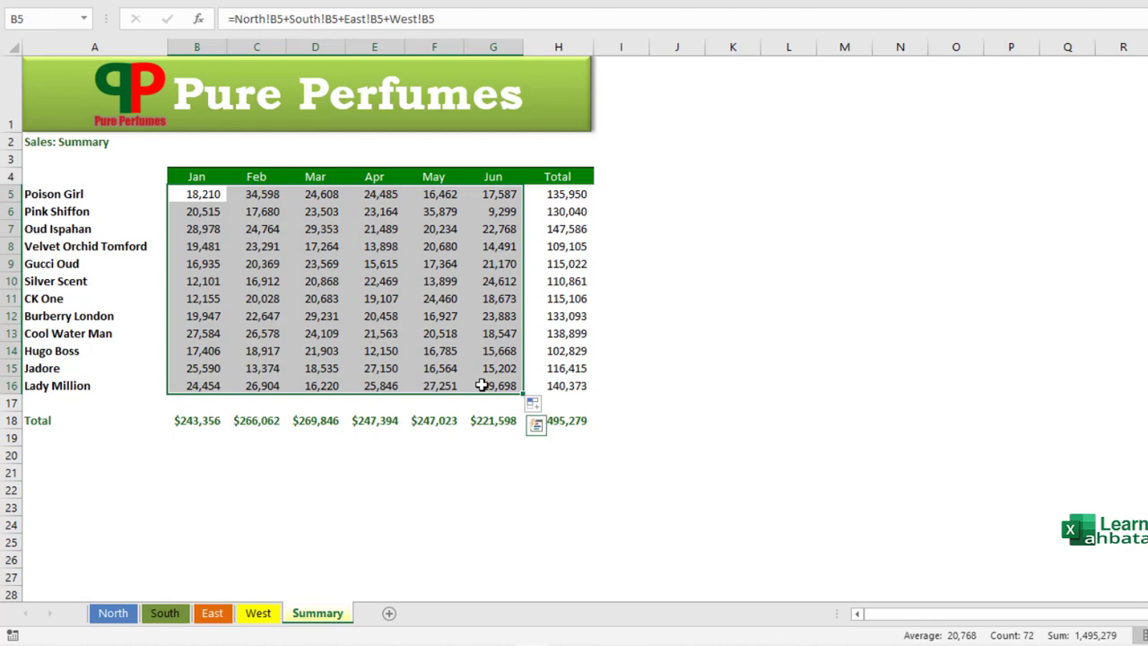
pyautogui.press('Delete')
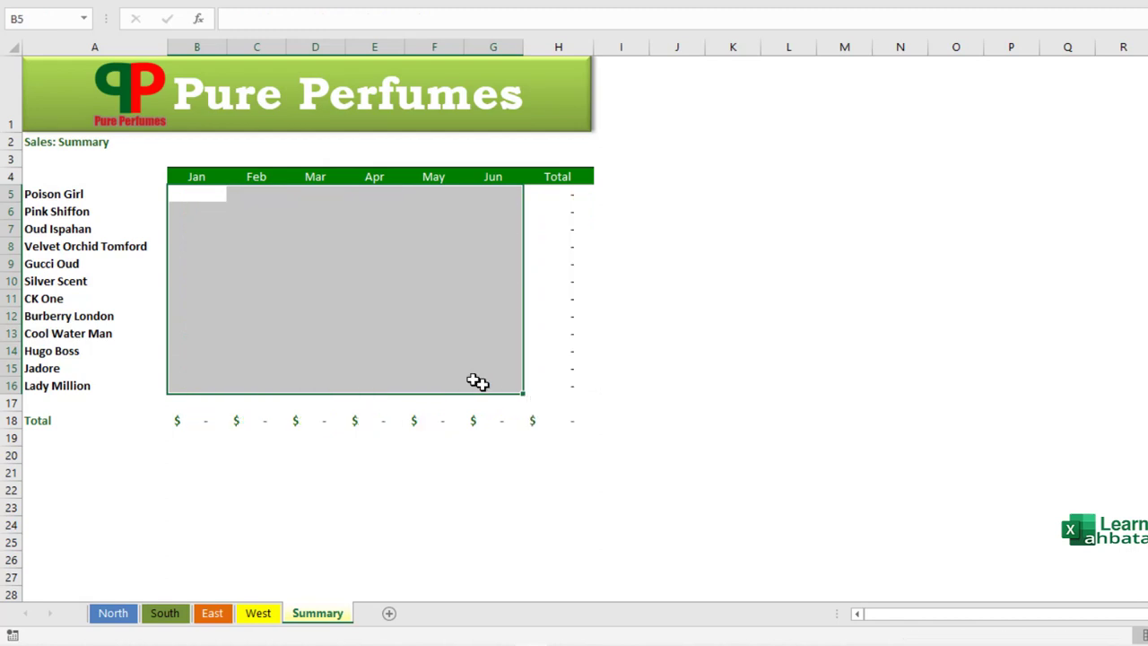
# Enter =SUM(North:West!B5) in cell B5 of the Summary sheet, summing the same cell across the North through West sheets
pyautogui.click(206, 199)
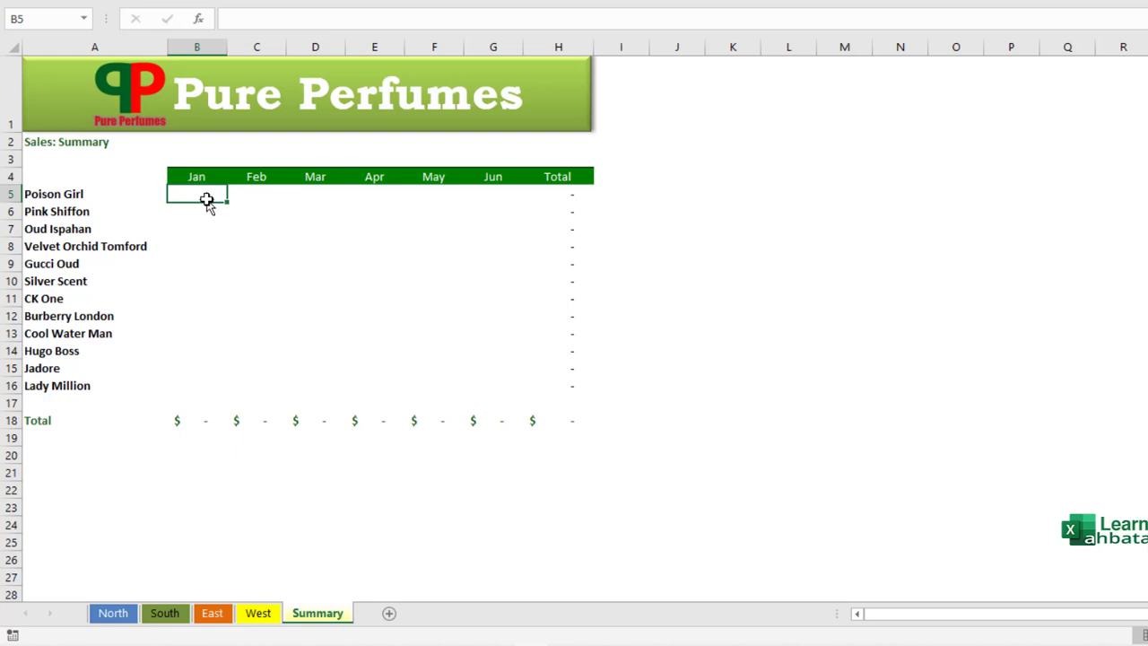
pyautogui.write('=sum')
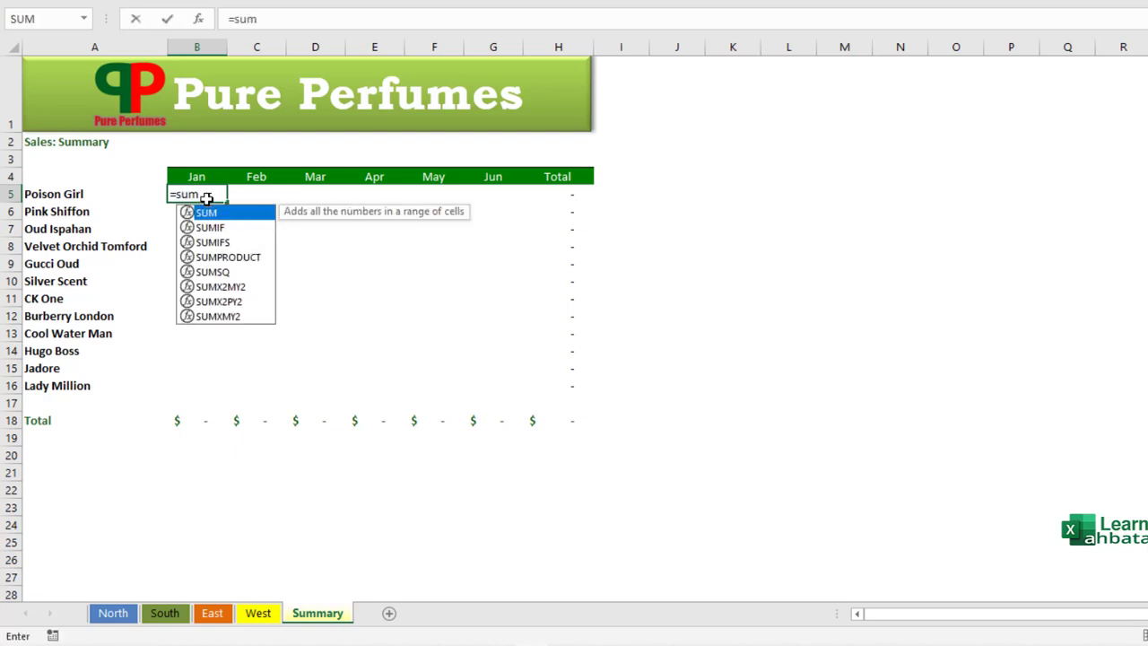
pyautogui.press('Tab')
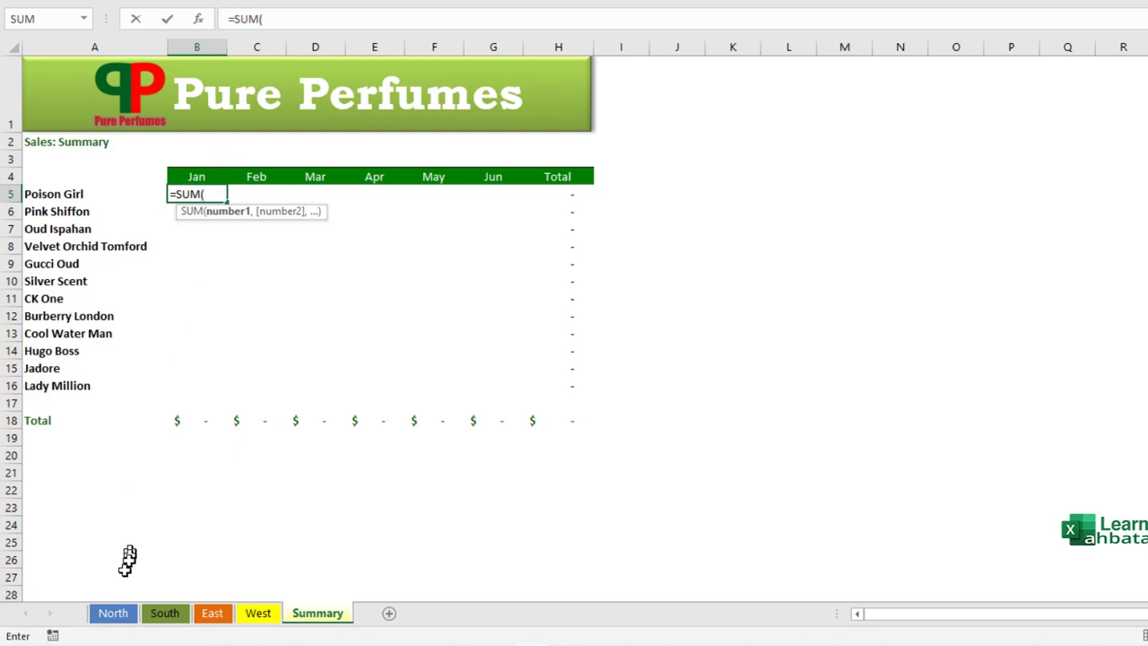
pyautogui.click(111, 615)
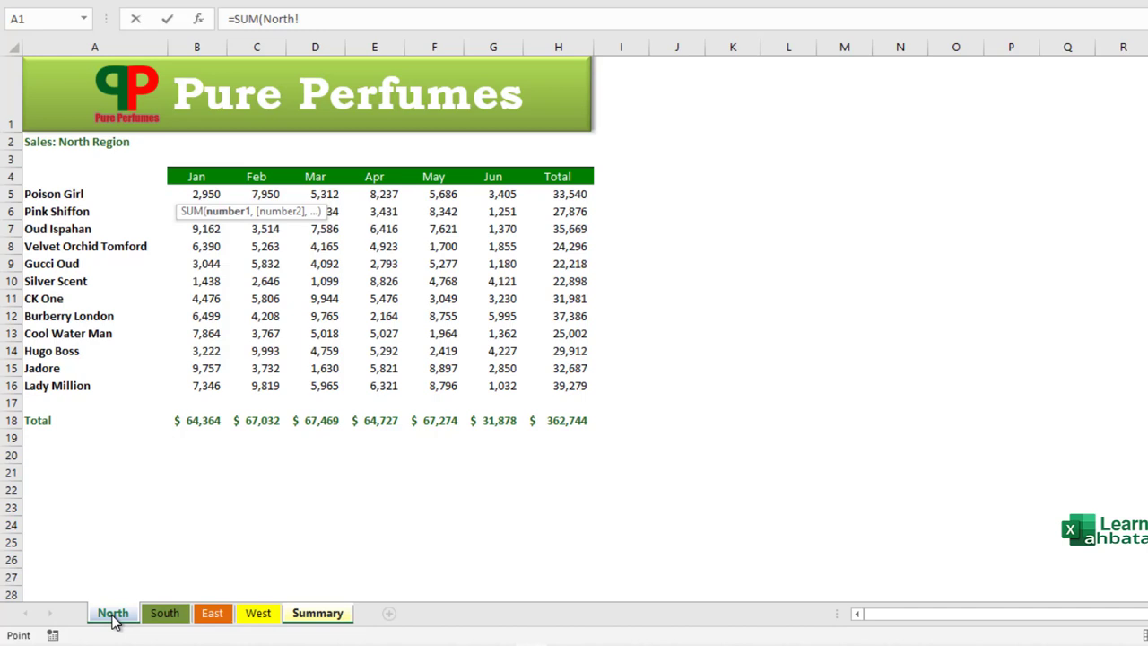
pyautogui.press('shift')
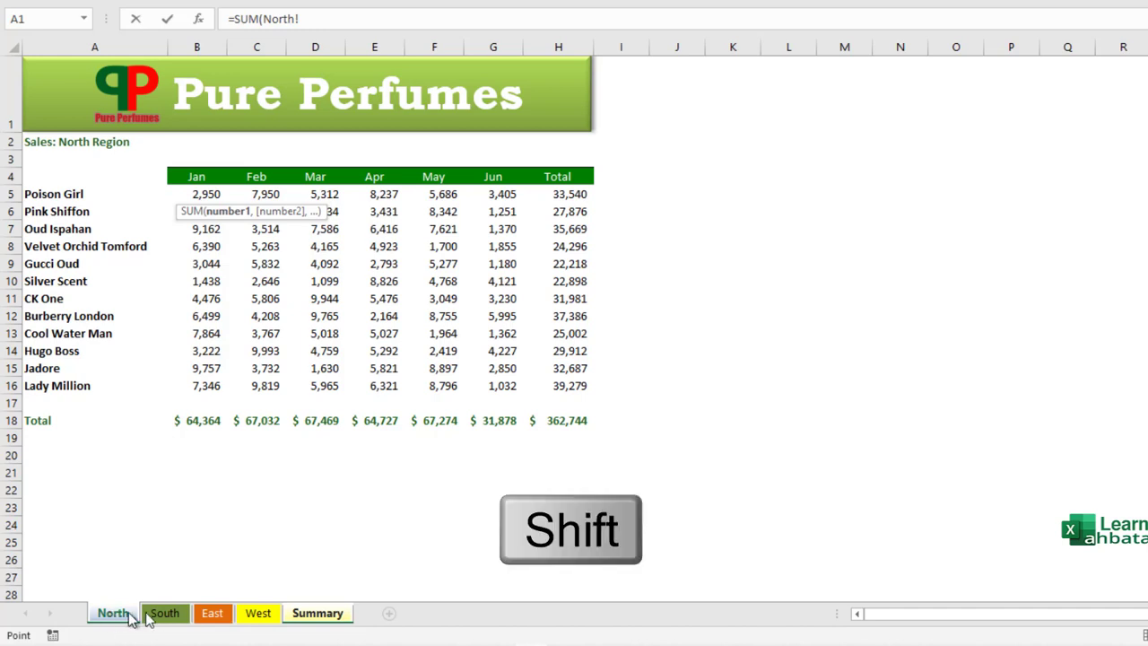
pyautogui.keyDown('shift'); pyautogui.click(254, 619); pyautogui.keyUp('shift')
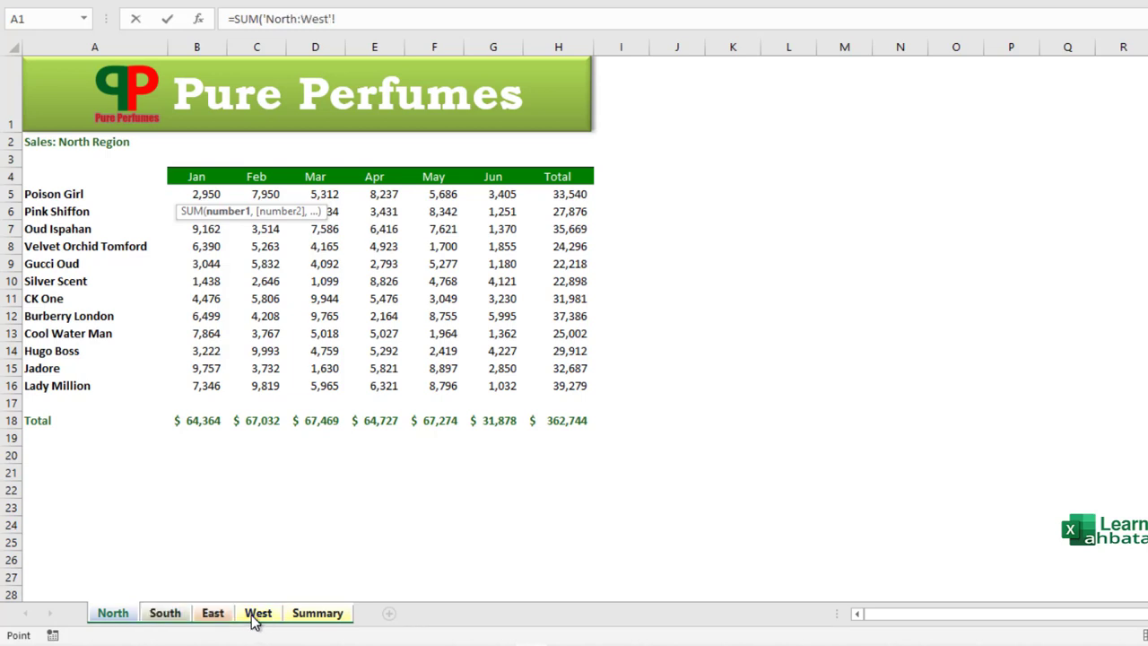
pyautogui.click(200, 193)
pyautogui.hotkey('ctrl', 'Return')
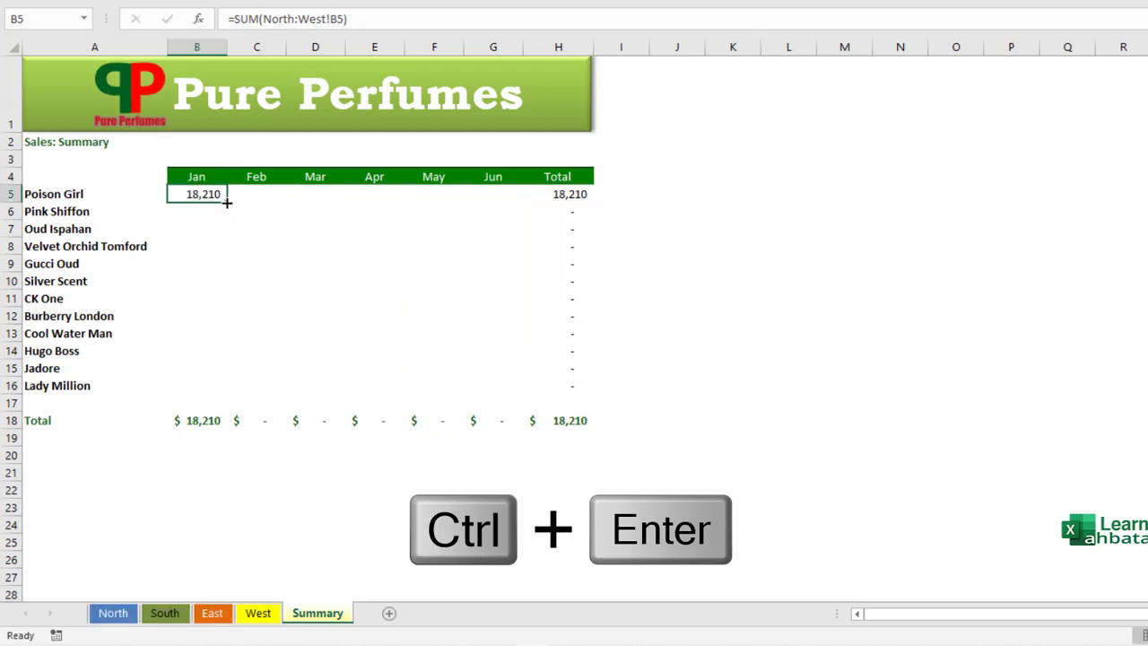
# Fill the SUM formula from B5 through B5:G16 on the Summary sheet and check the cell references in B5 and C5
pyautogui.moveTo(227, 203); pyautogui.dragTo(523, 391)
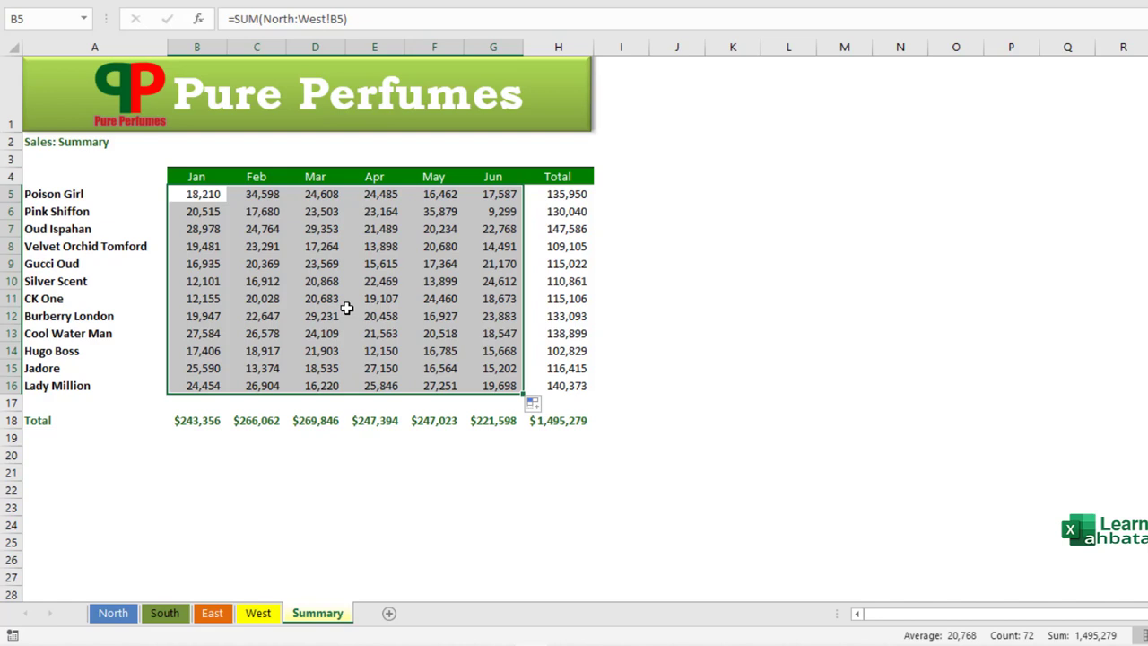
pyautogui.click(208, 199)
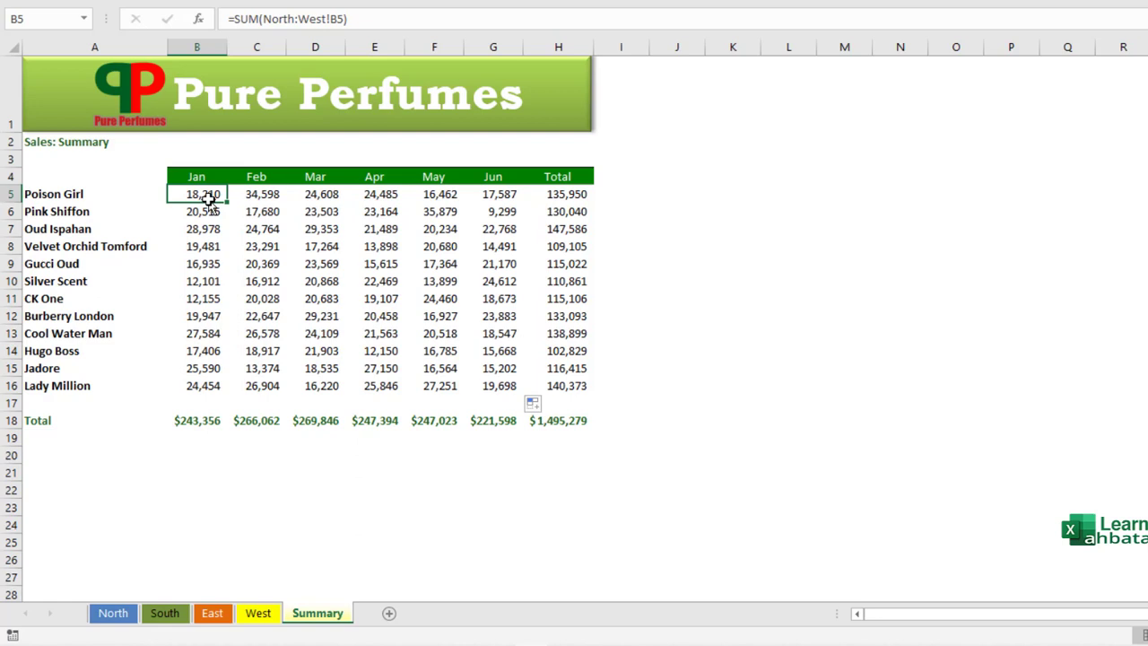
pyautogui.click(246, 198)
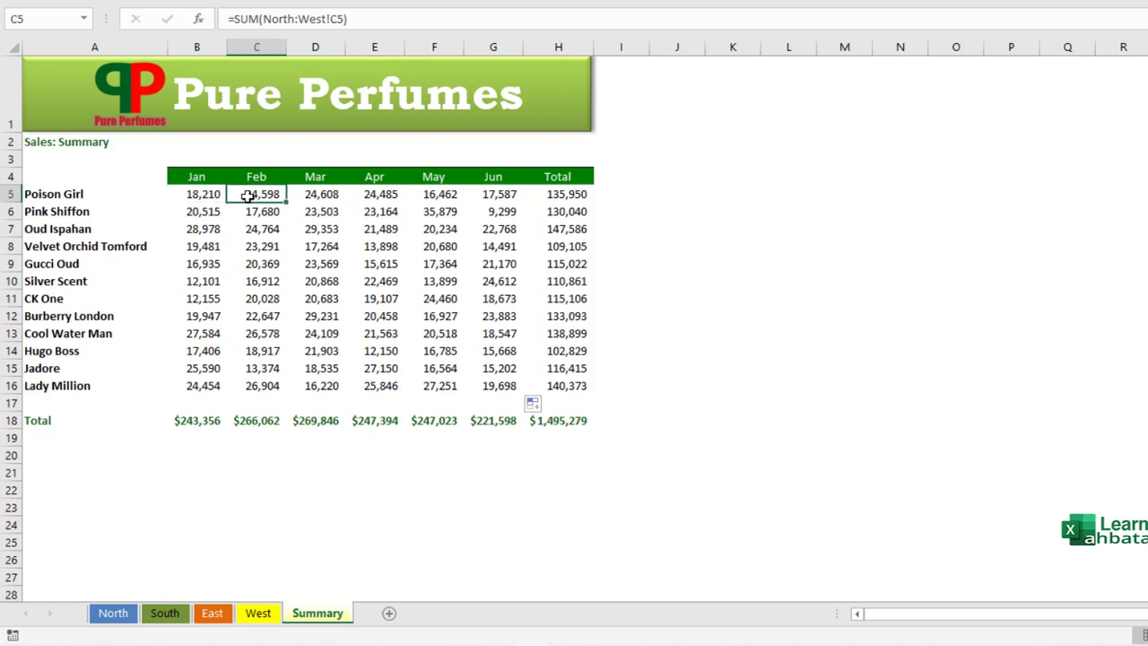
pyautogui.click(209, 196)
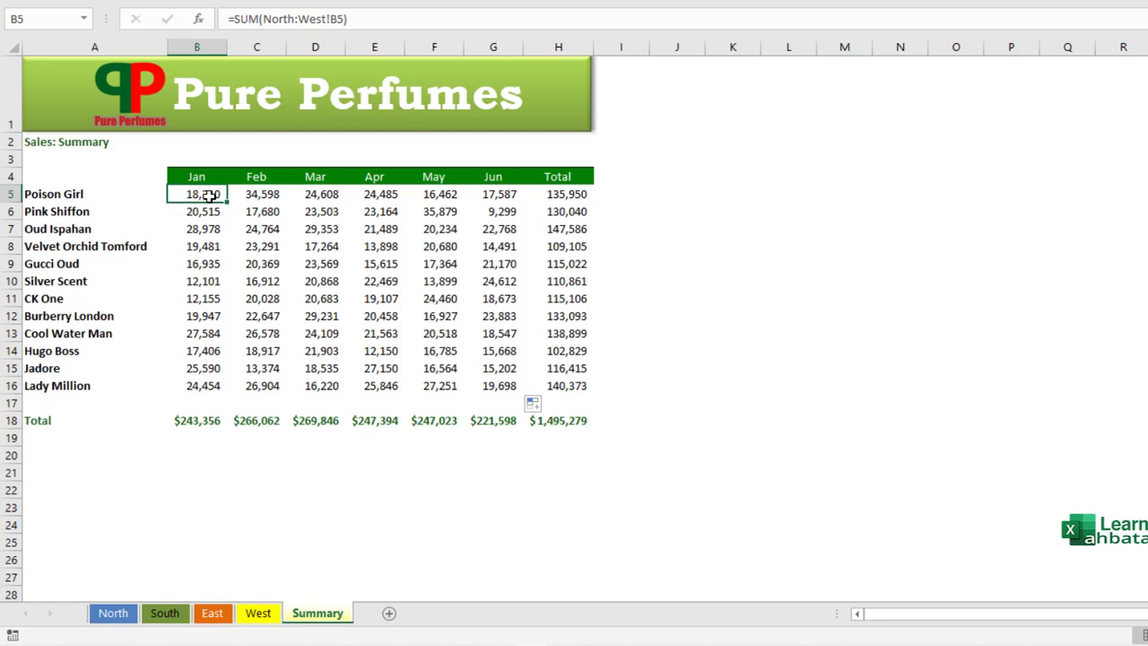
pyautogui.click(255, 199)
pyautogui.click(202, 194)
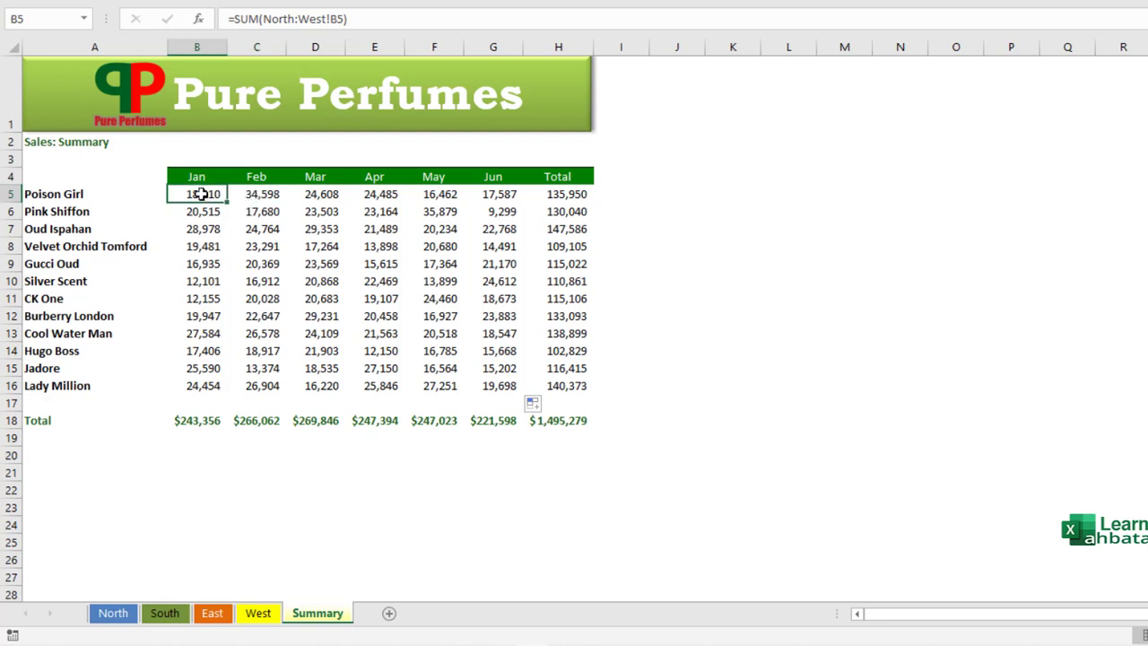